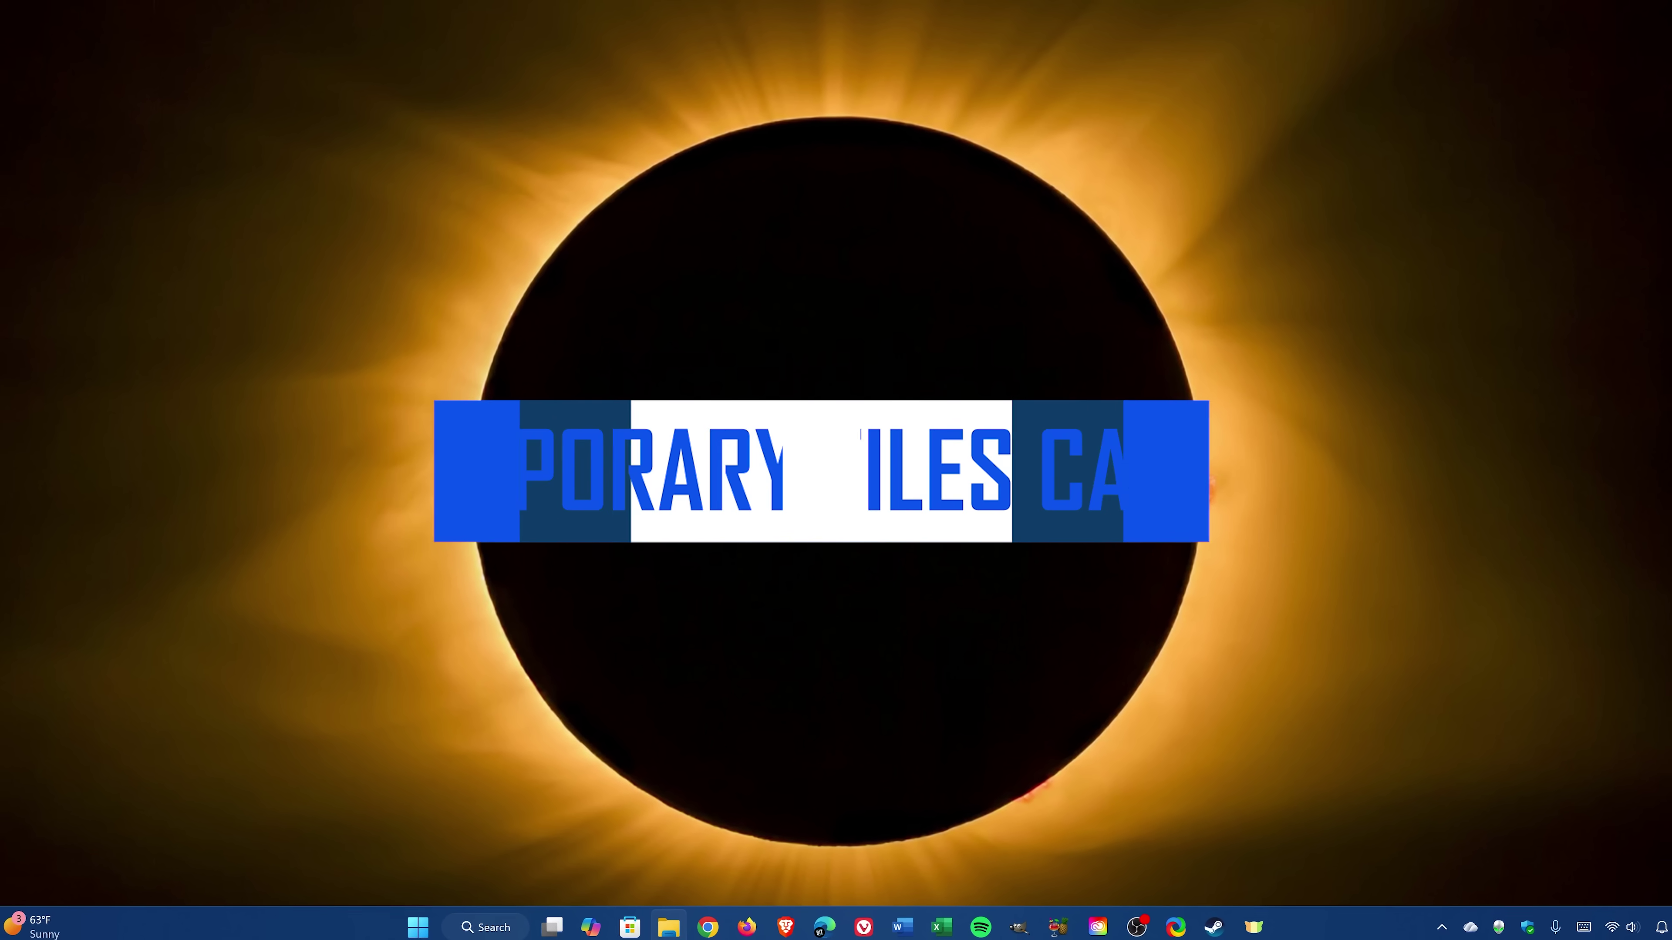
- Launch Disk Cleanup from search and start scanning drive OS (C:)
left_click(504, 925)
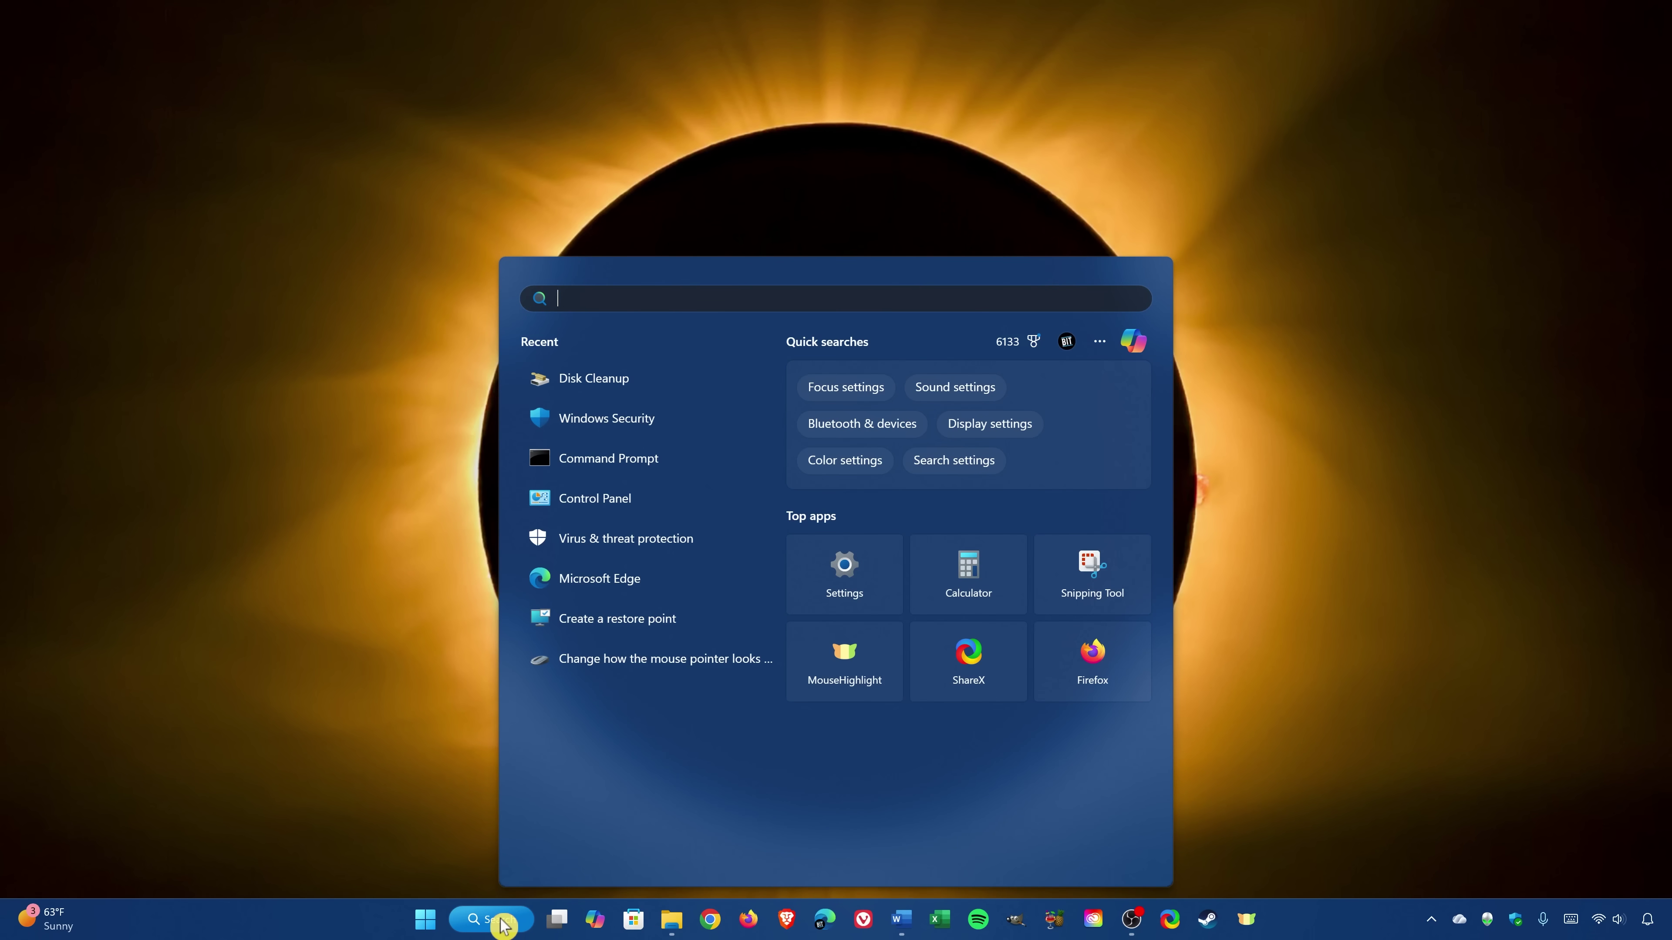
type("disk ")
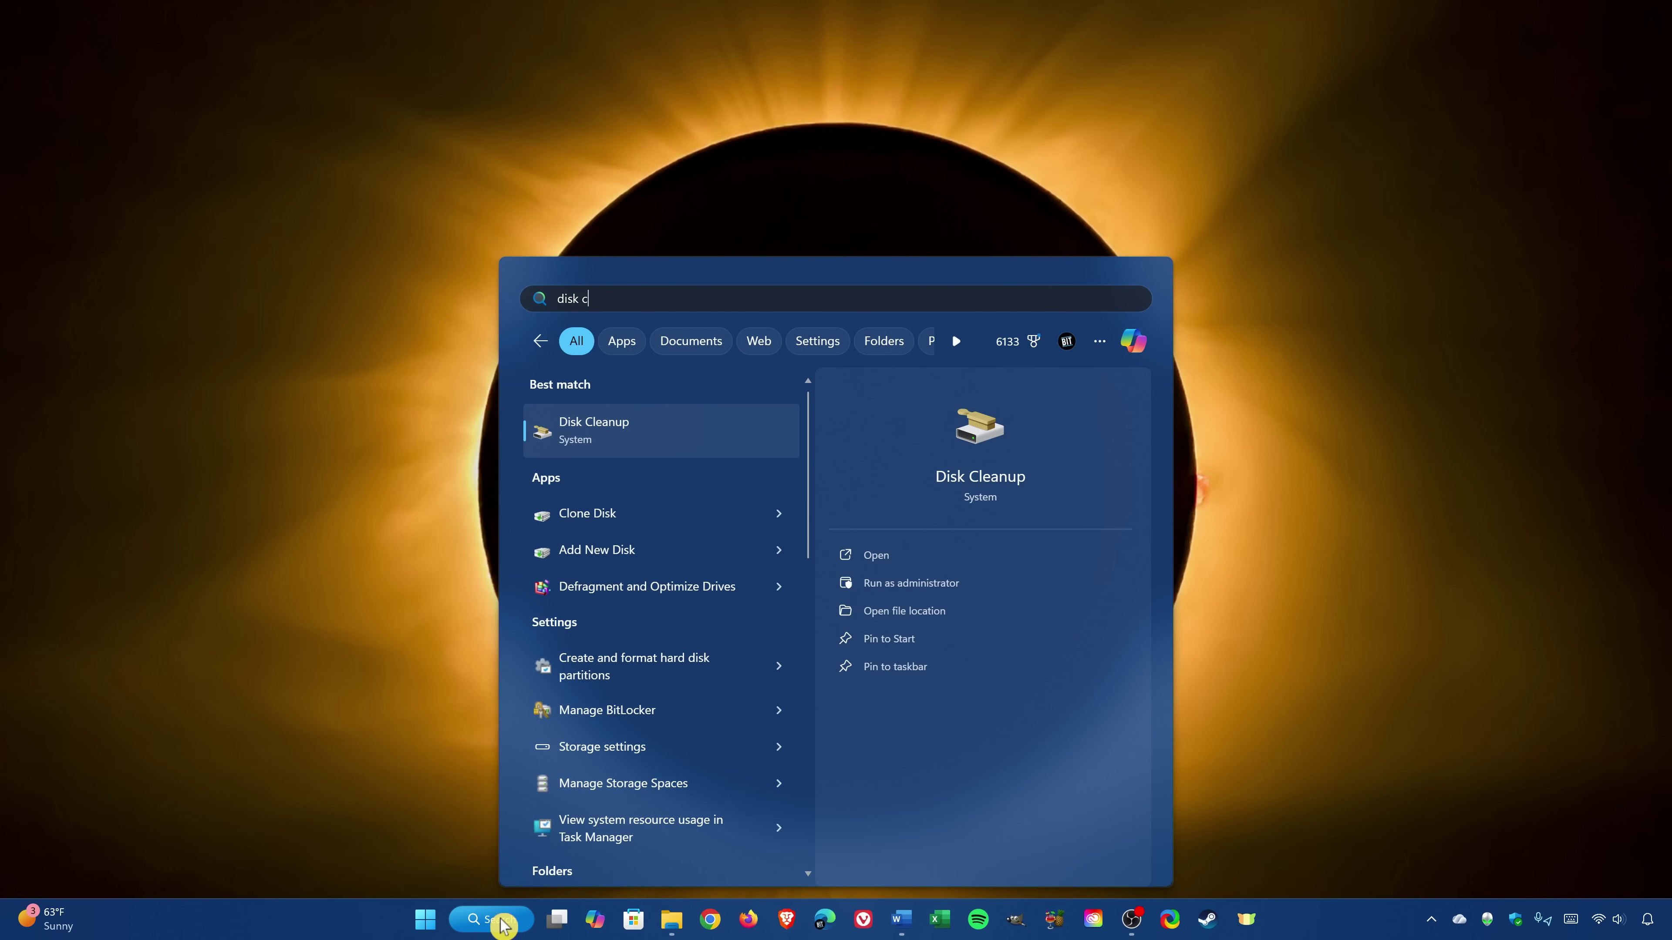
type("cleanup")
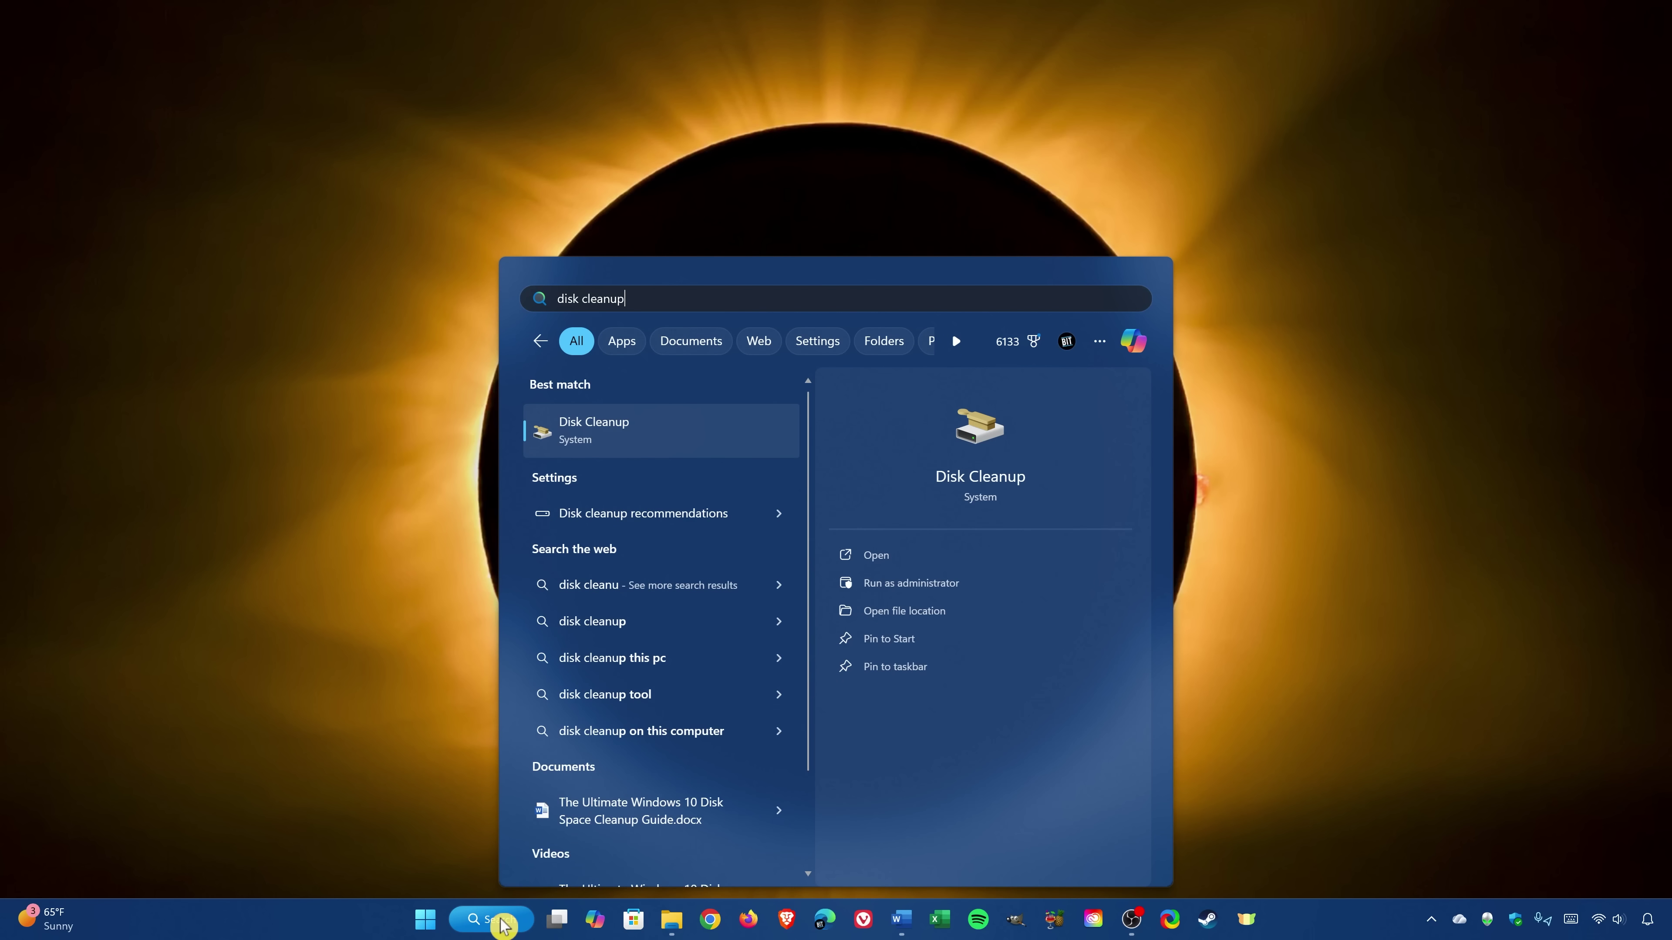
left_click(649, 431)
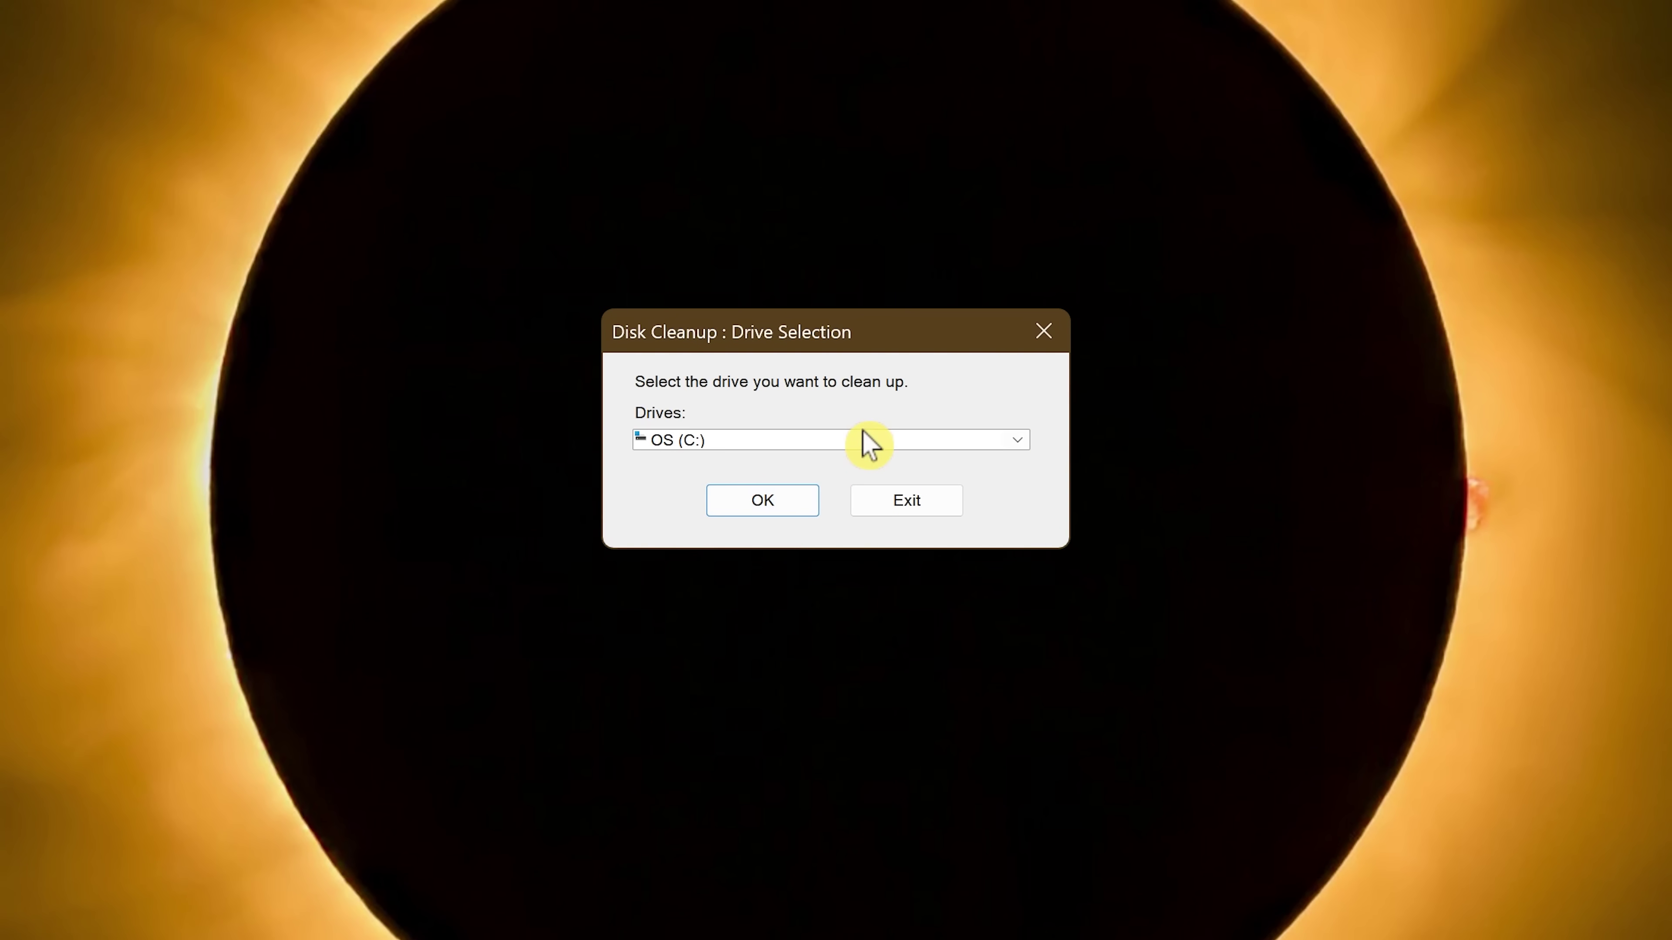
left_click(868, 439)
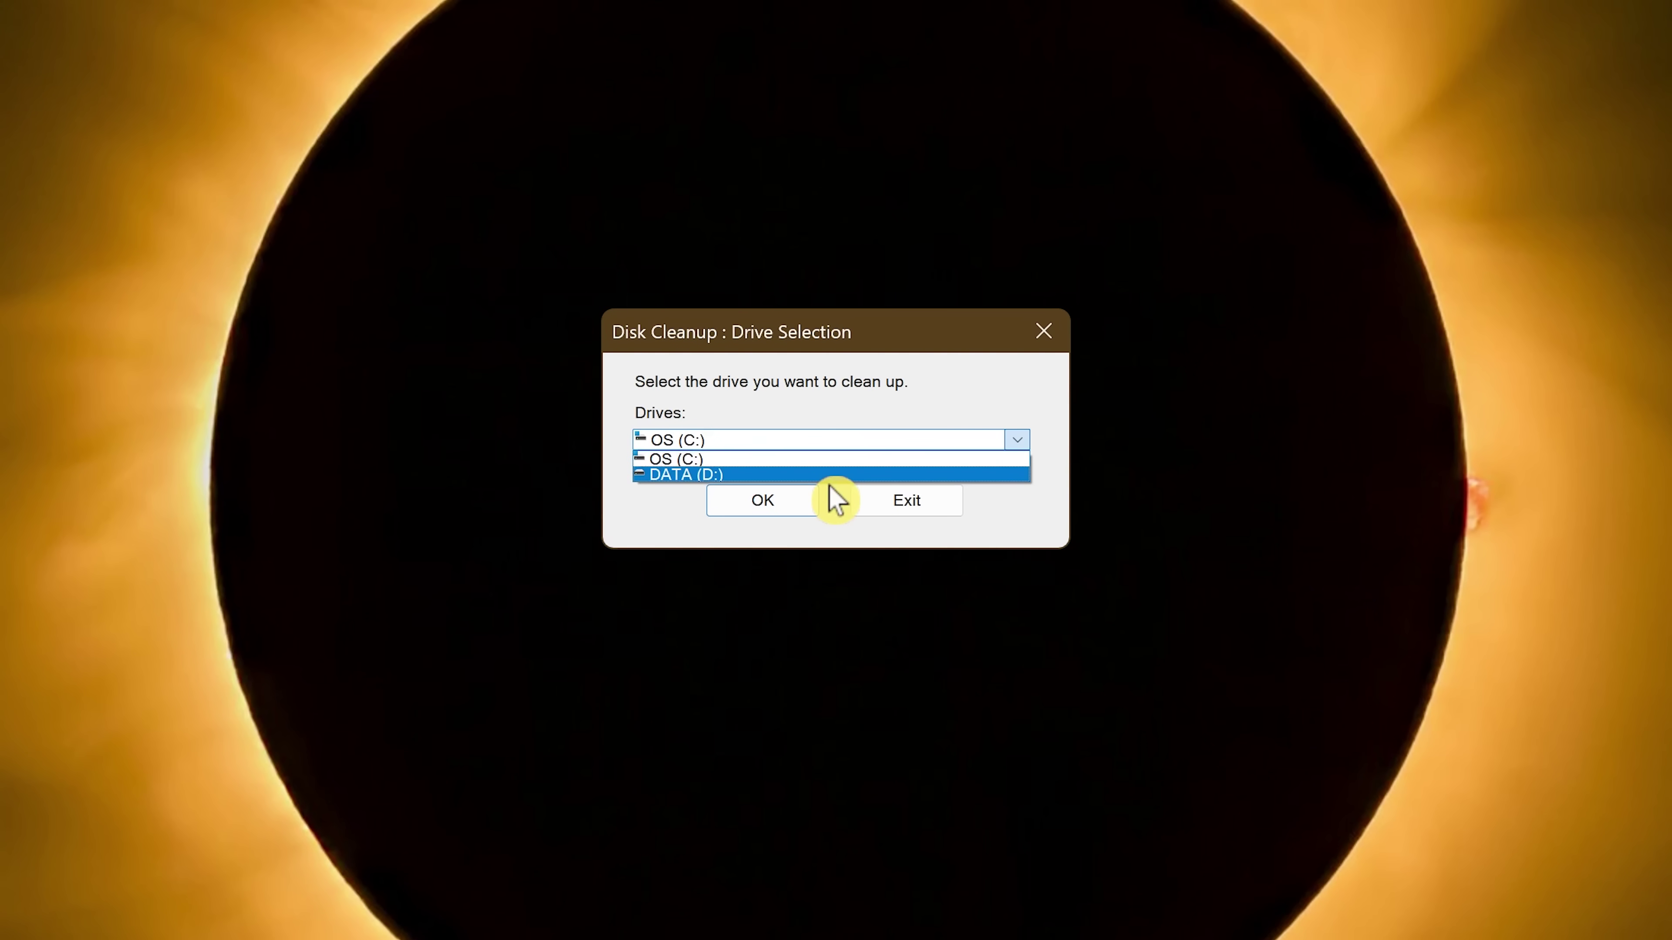
left_click(829, 461)
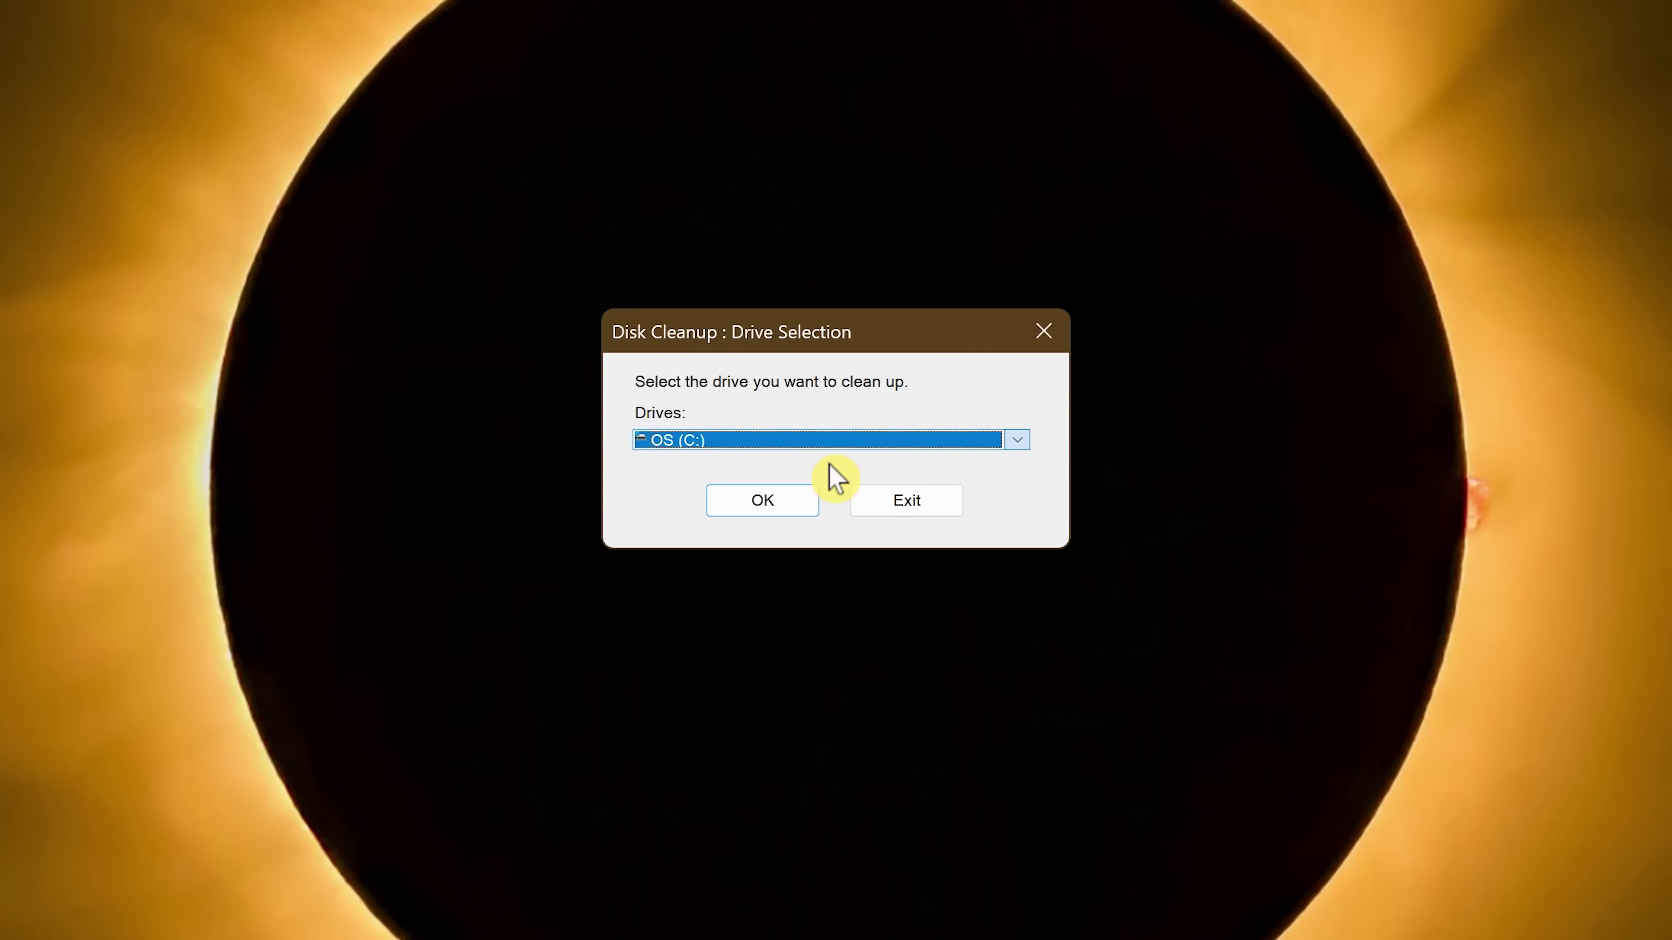
left_click(777, 502)
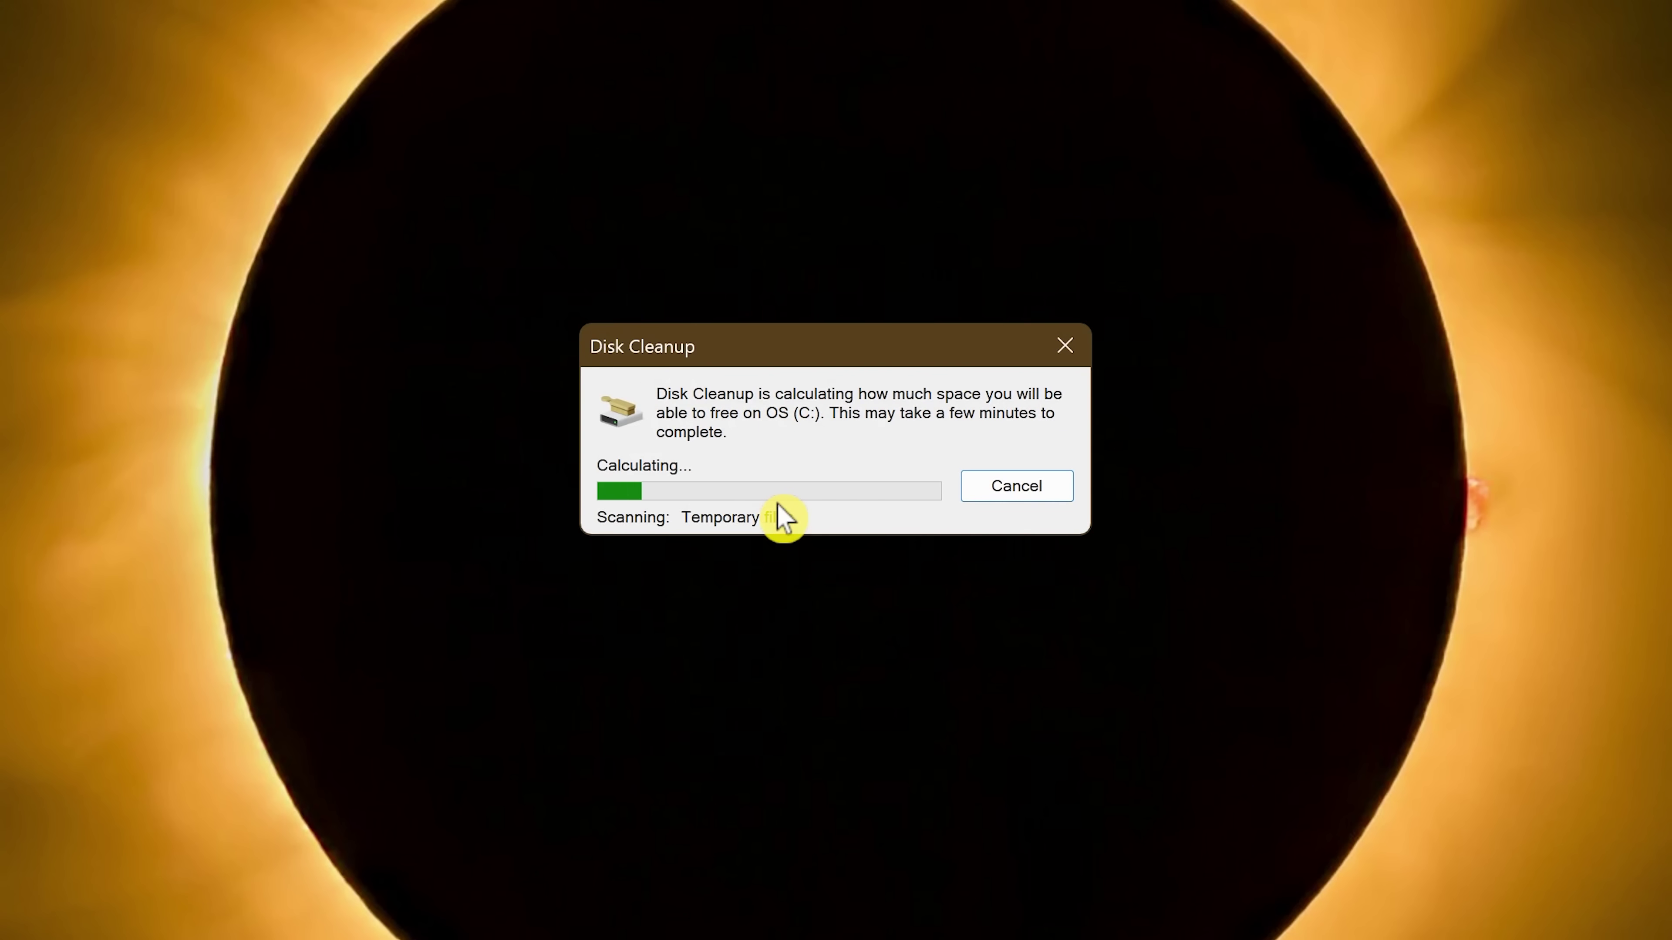
- Tick Temporary Internet Files, DirectX Shader Cache, Delivery Optimization Files and others, leaving Recycle Bin unticked (0.98 GB)
left_click(614, 389)
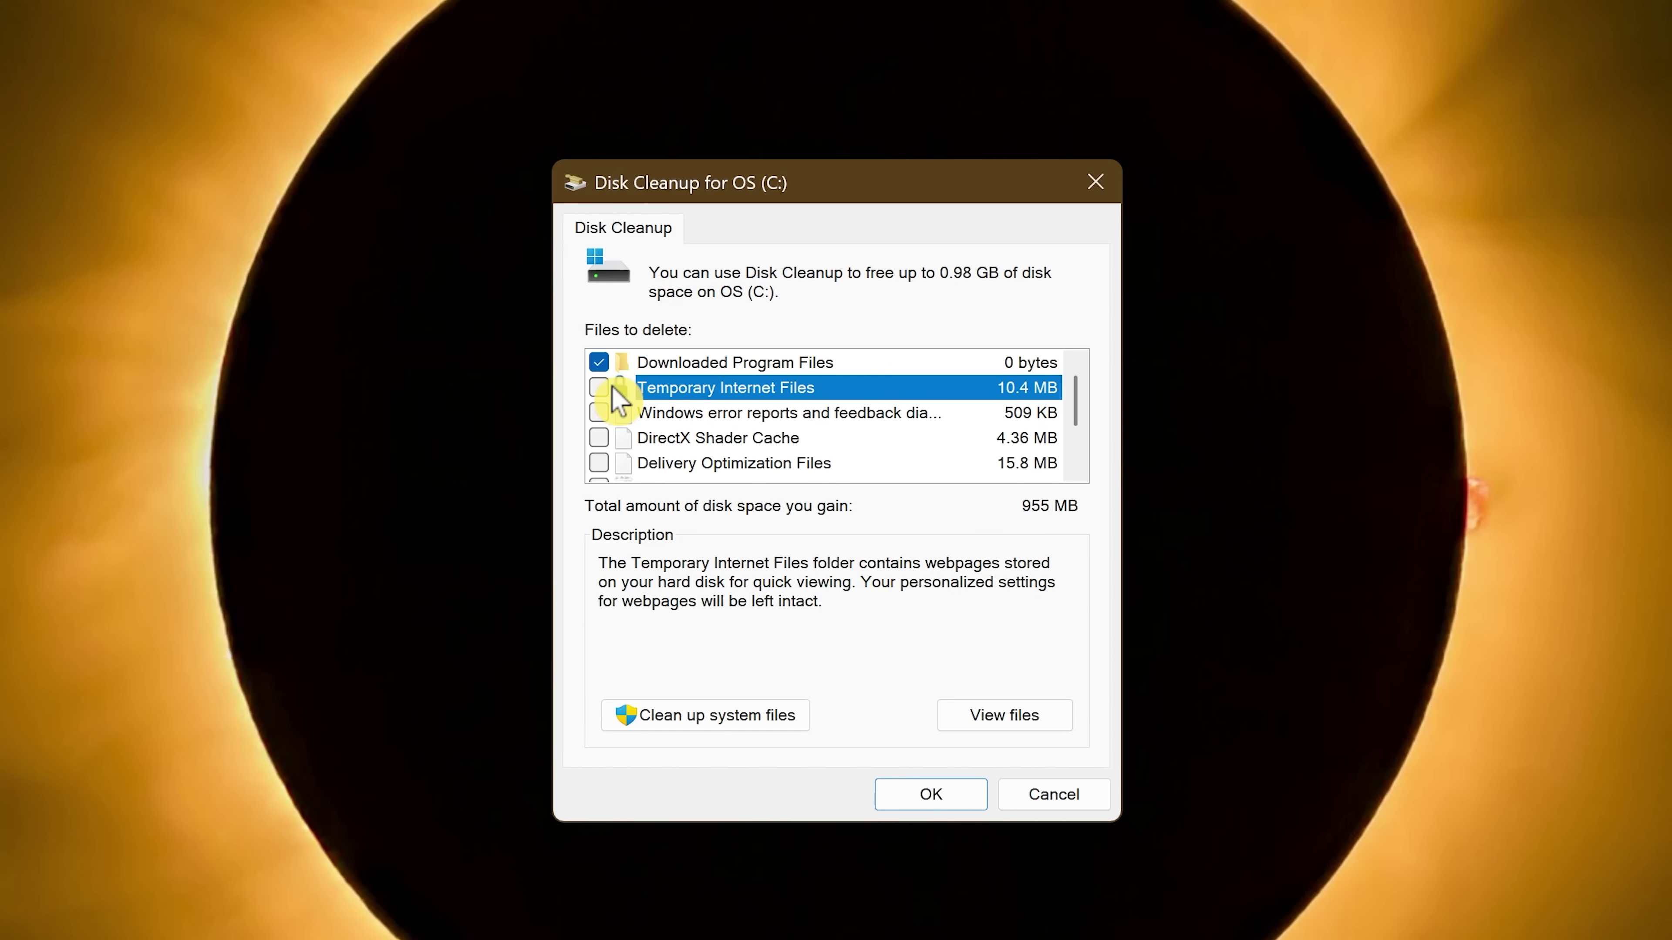
scroll(618, 398, "down", 1)
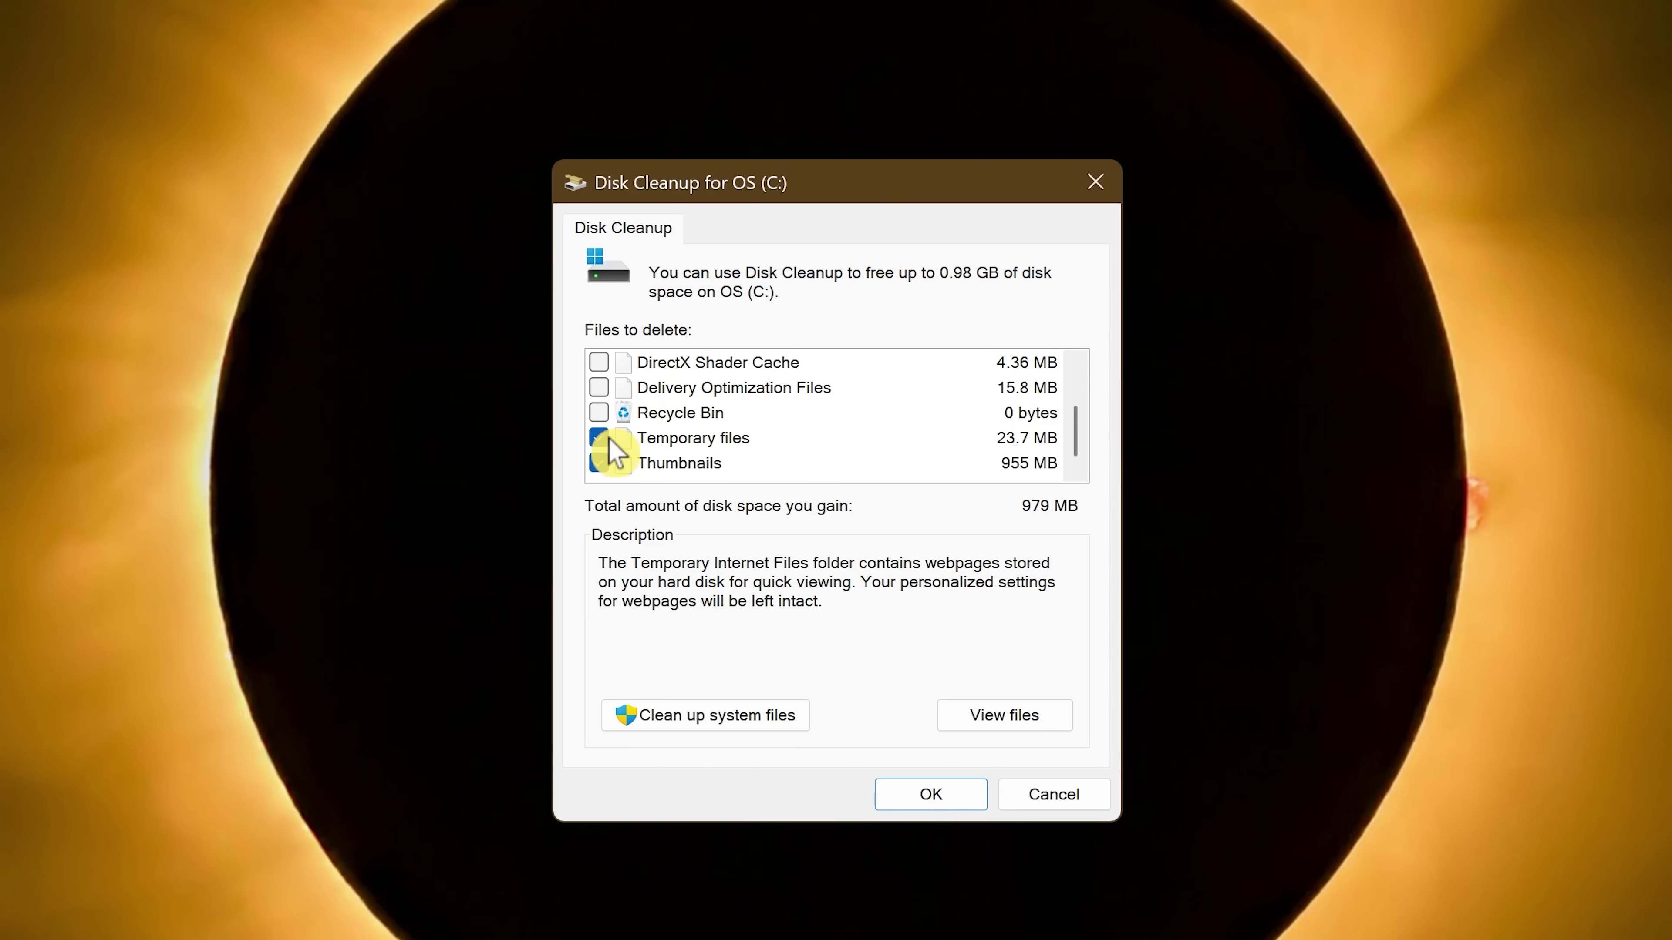
scroll(608, 438, "up", 1)
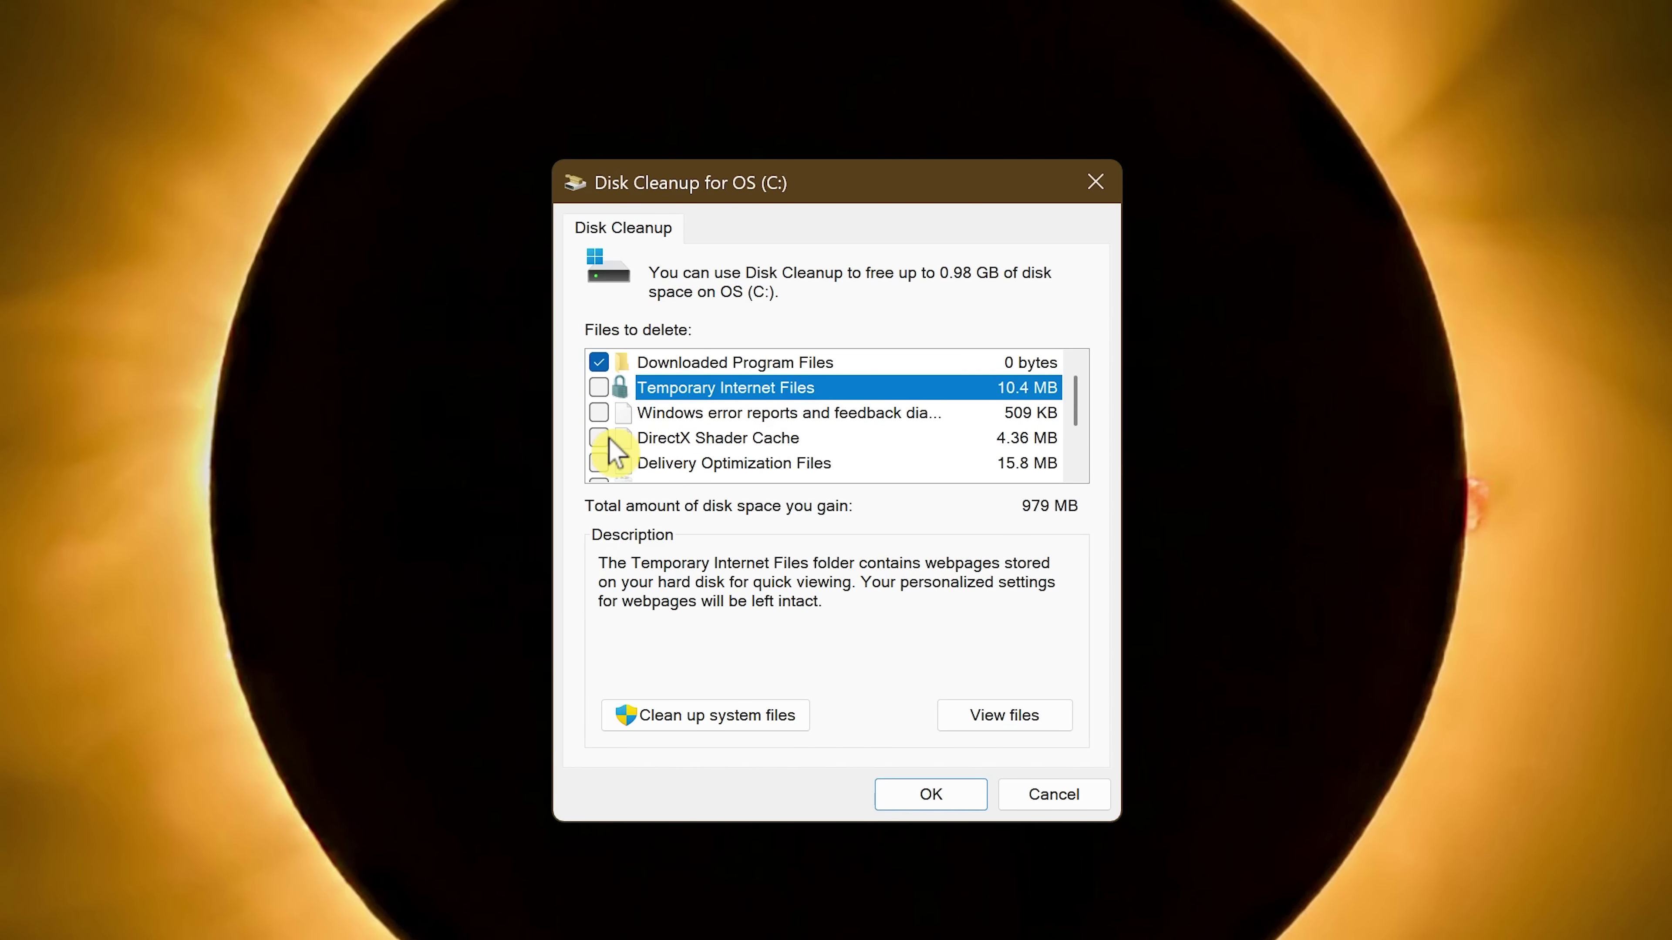
left_click(599, 388)
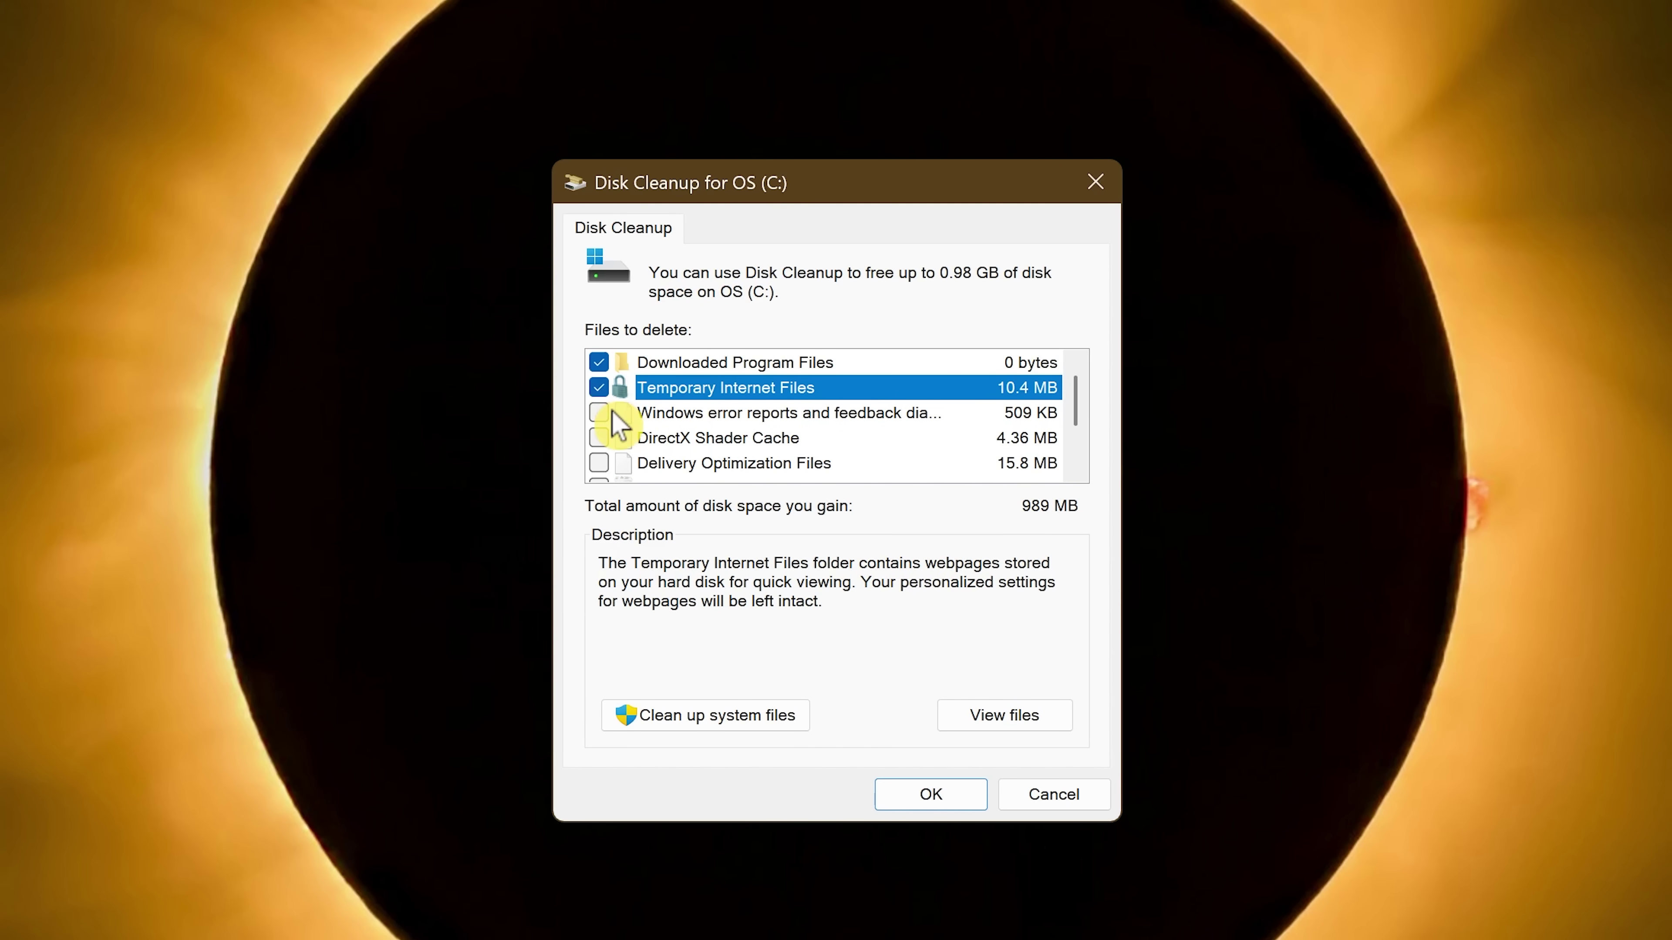
left_click(613, 438)
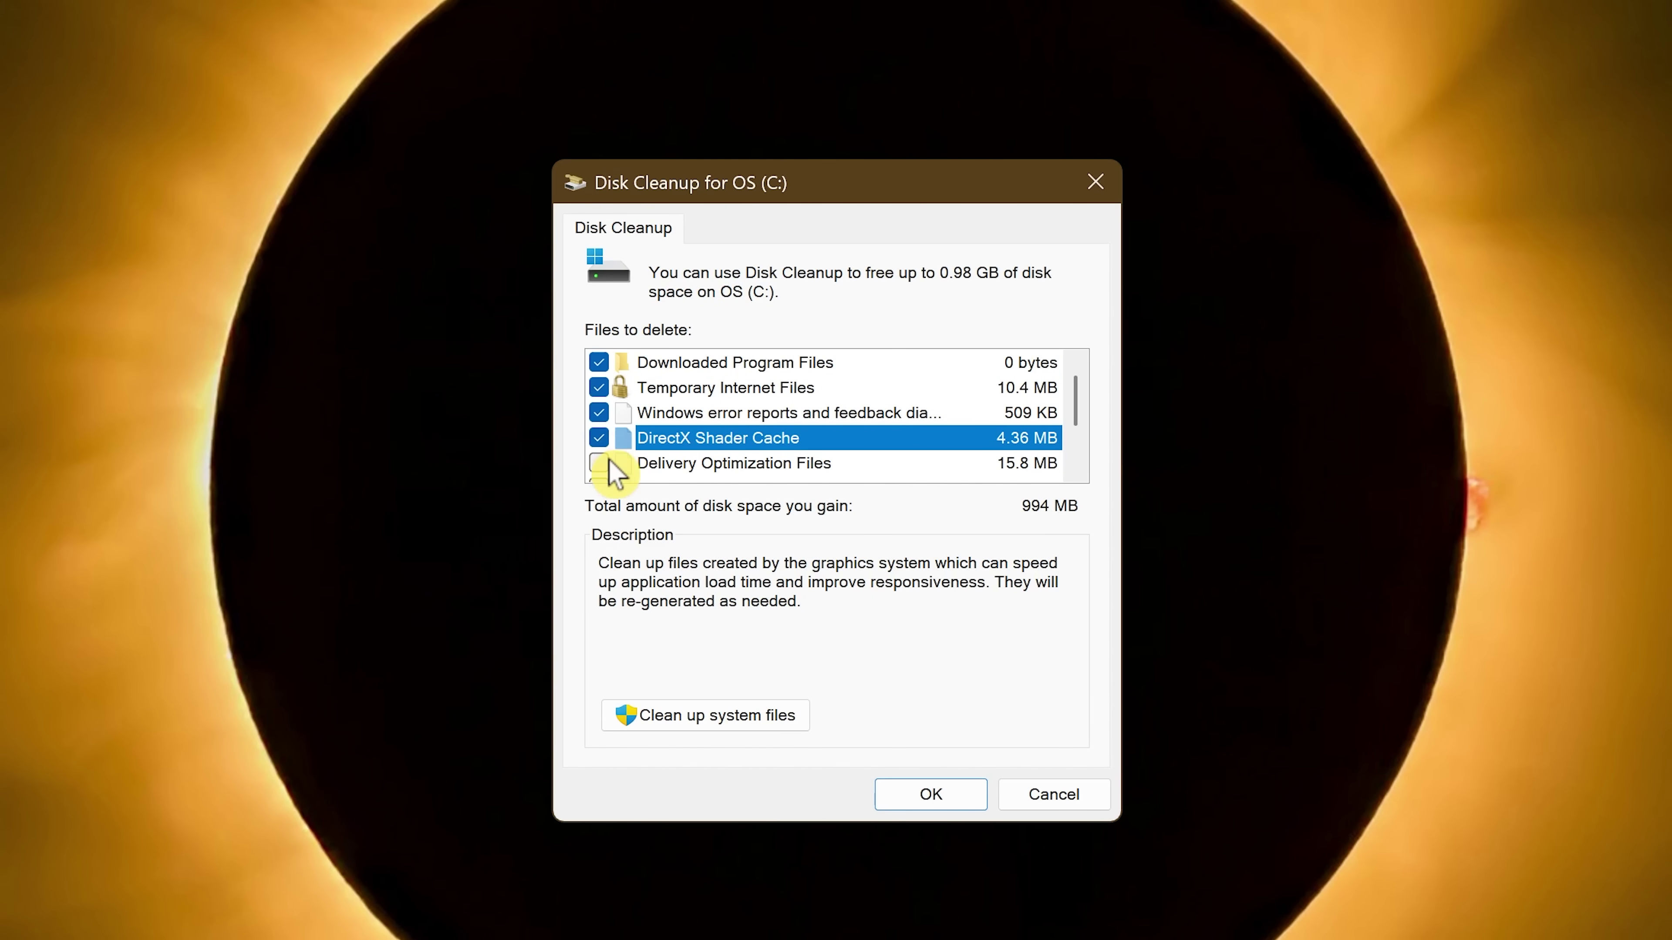
left_click(607, 459)
scroll(613, 473, "down", 1)
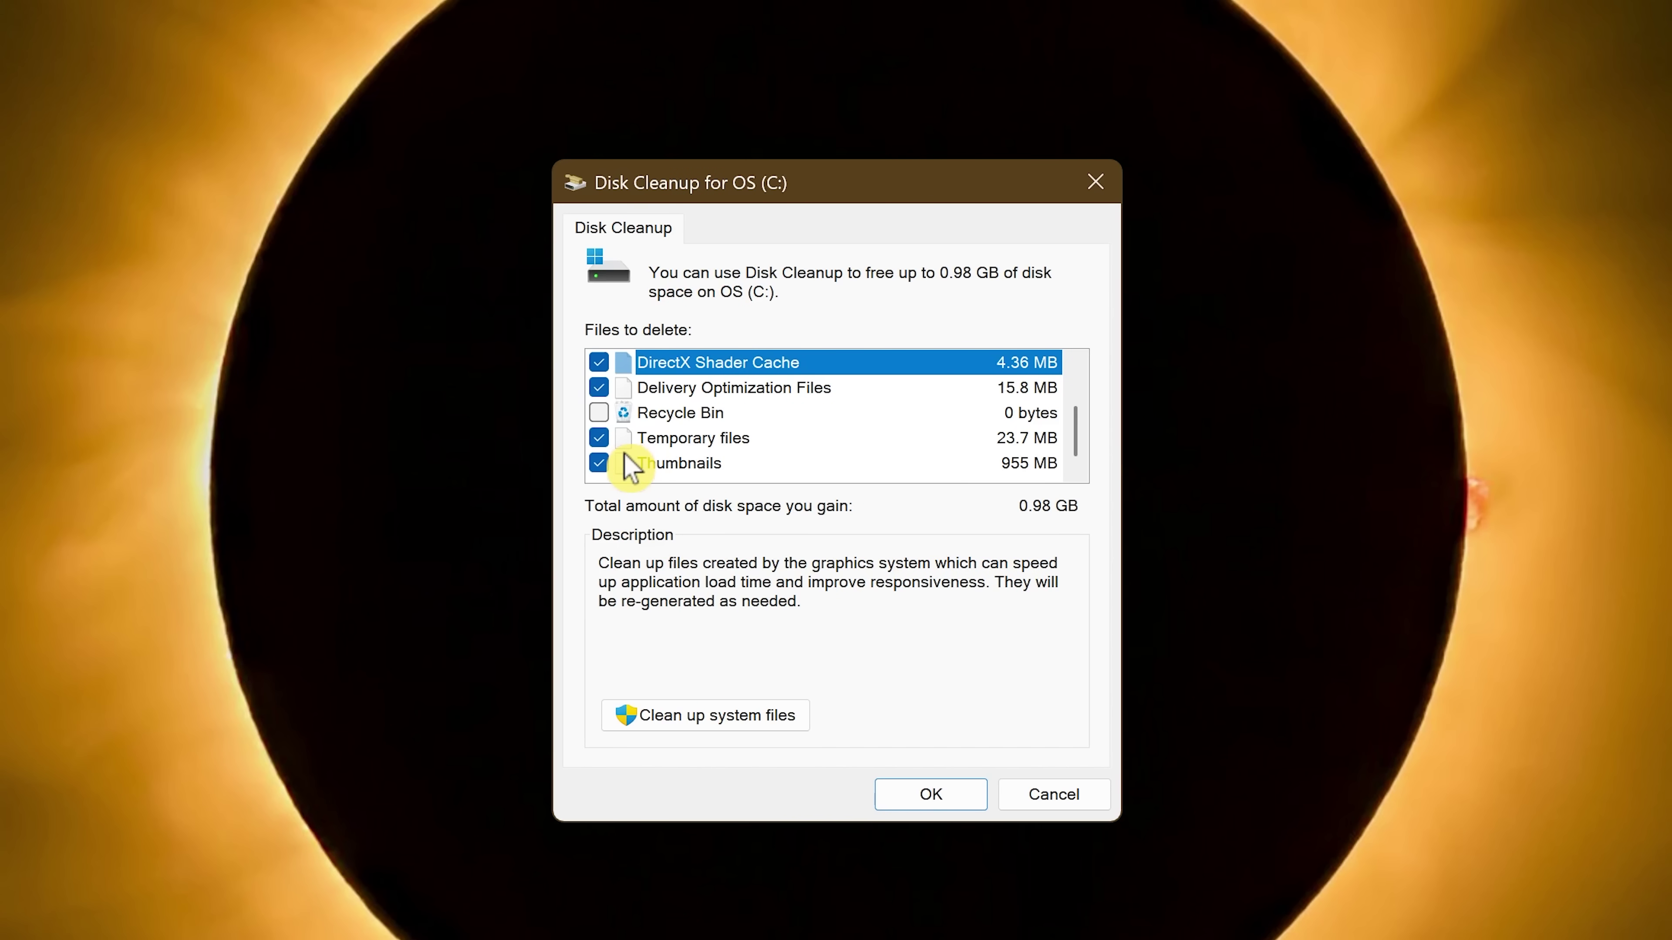
- Rescan OS (C:) including system files, then permanently delete the marked files
left_click(699, 718)
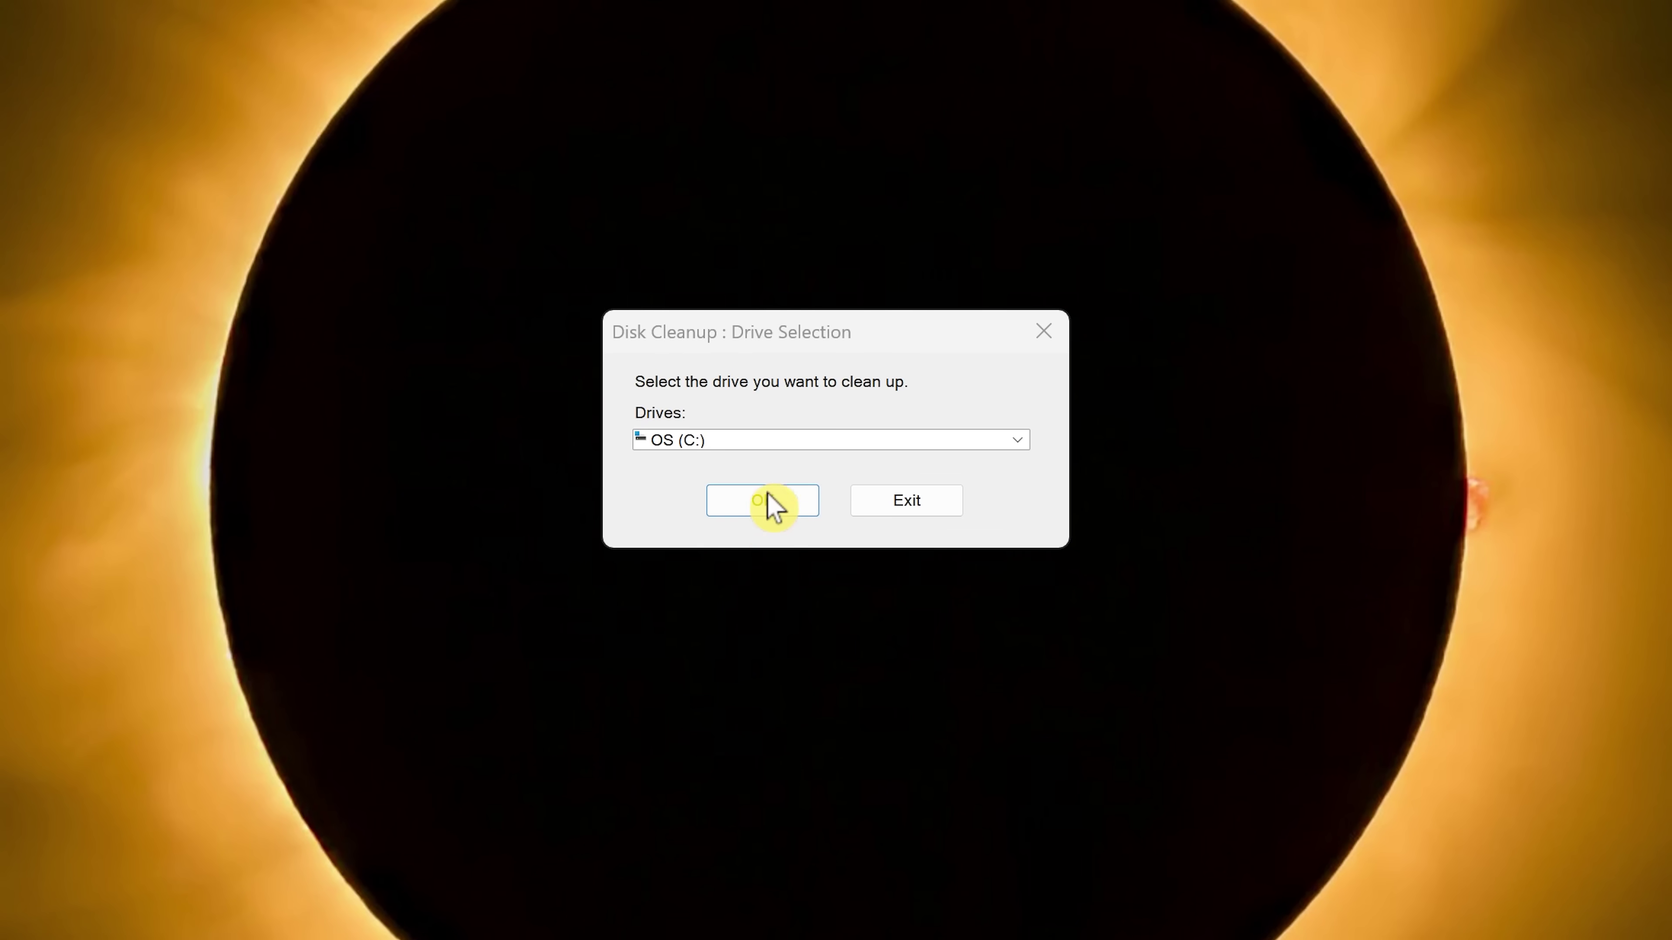
left_click(769, 513)
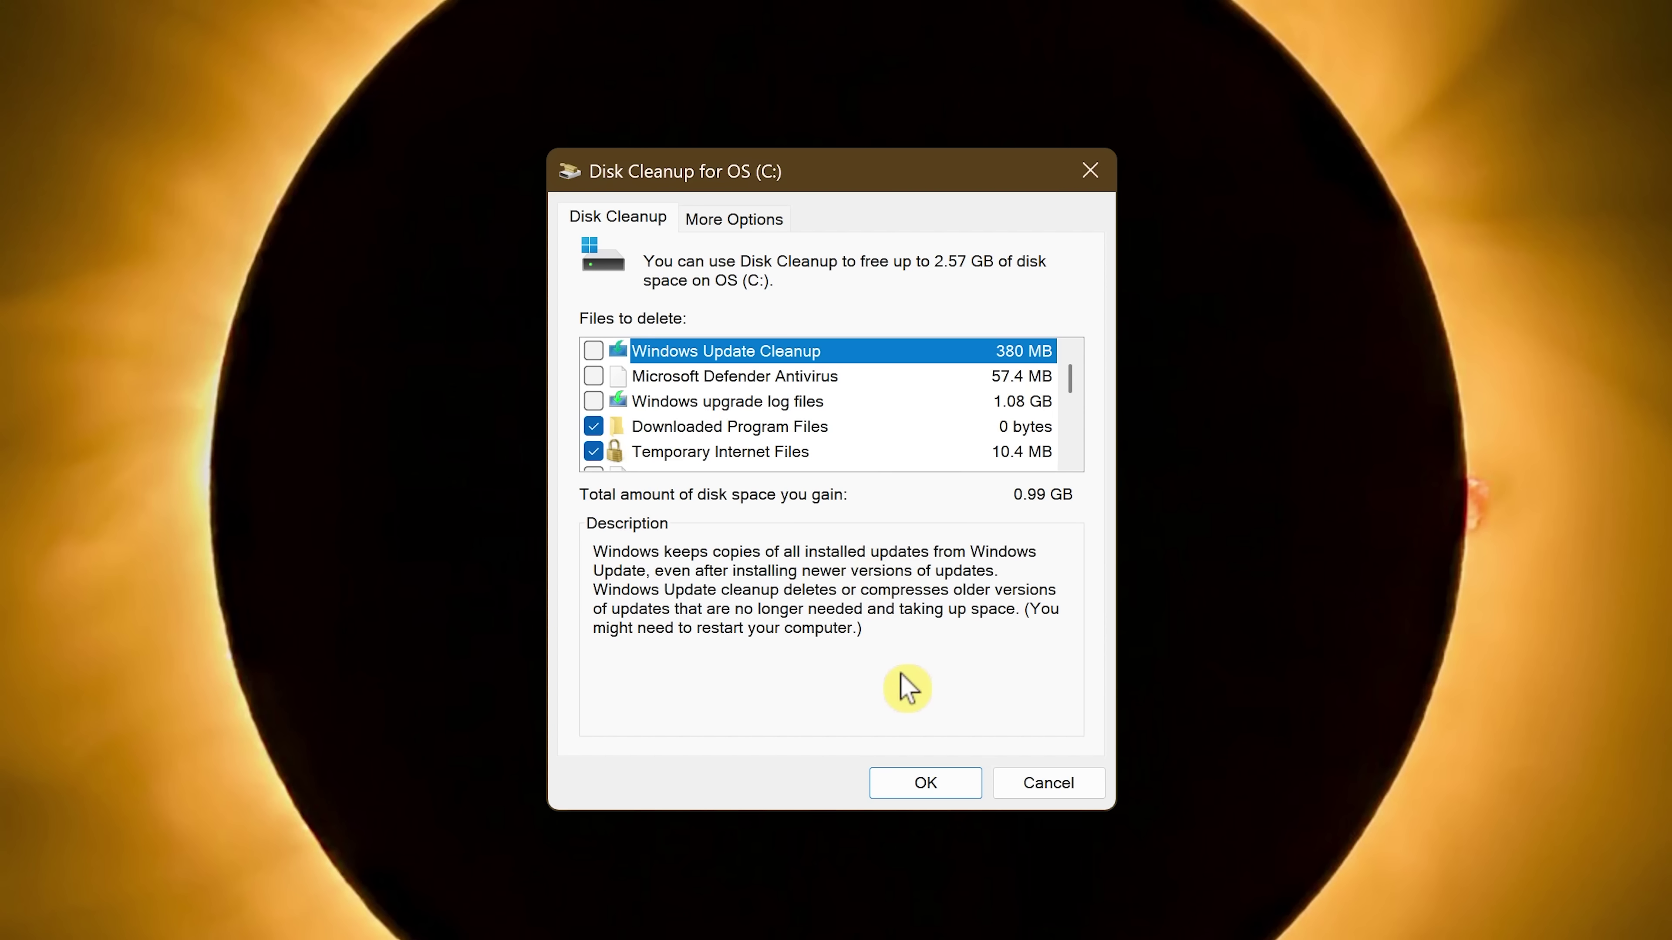
left_click(935, 782)
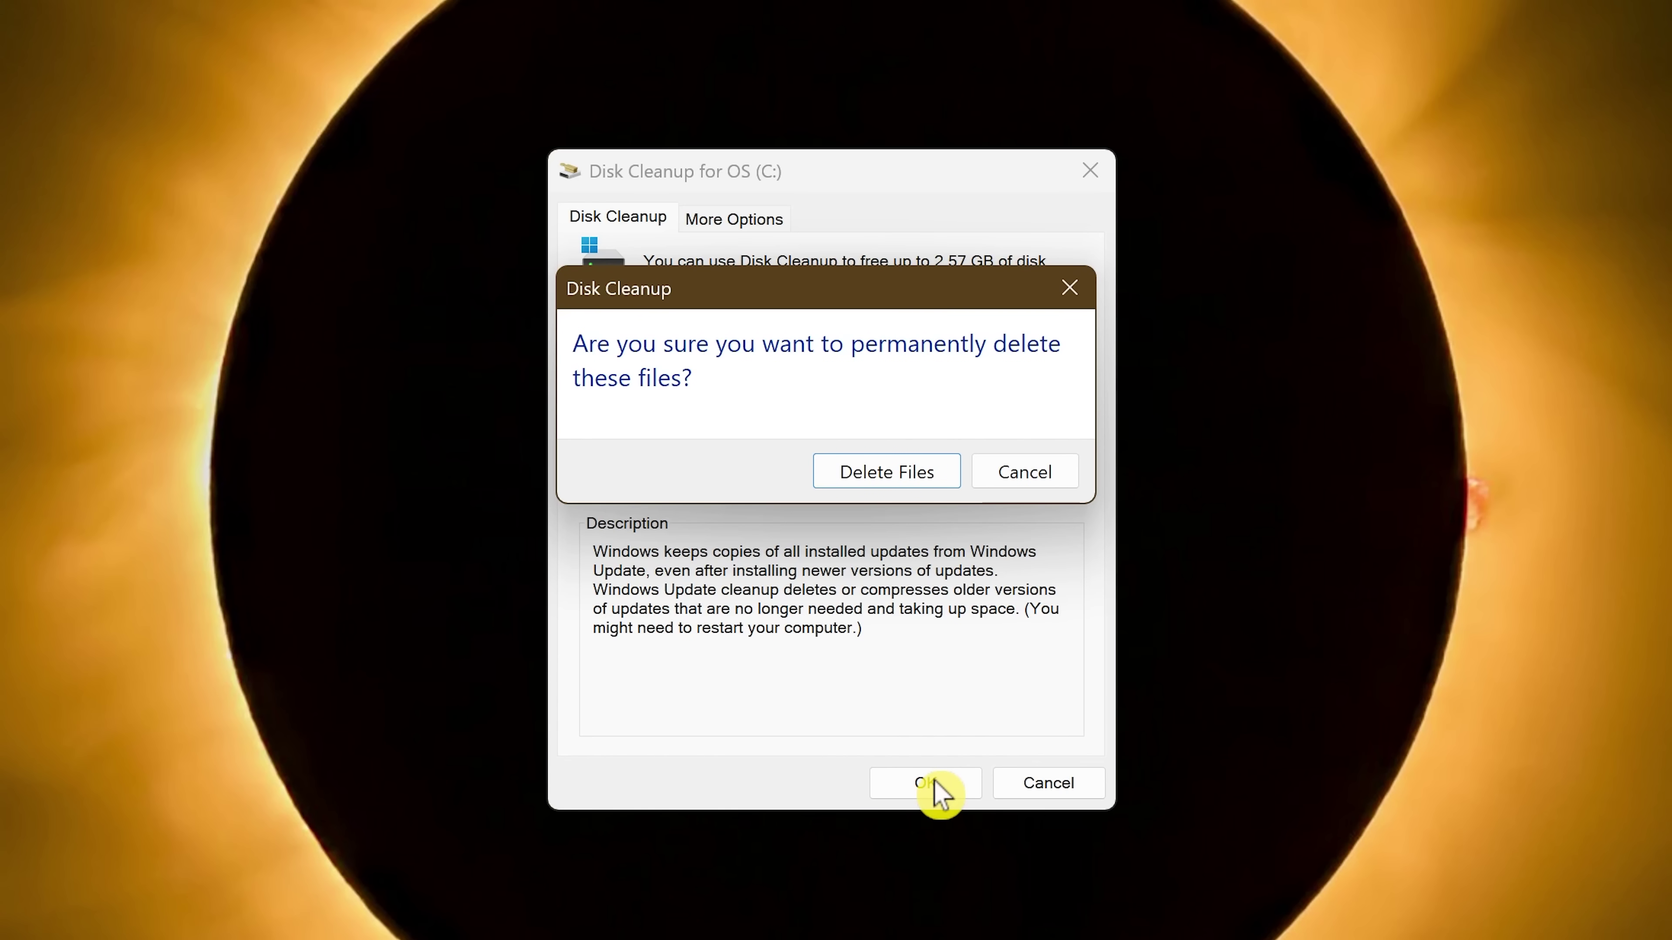
left_click(888, 477)
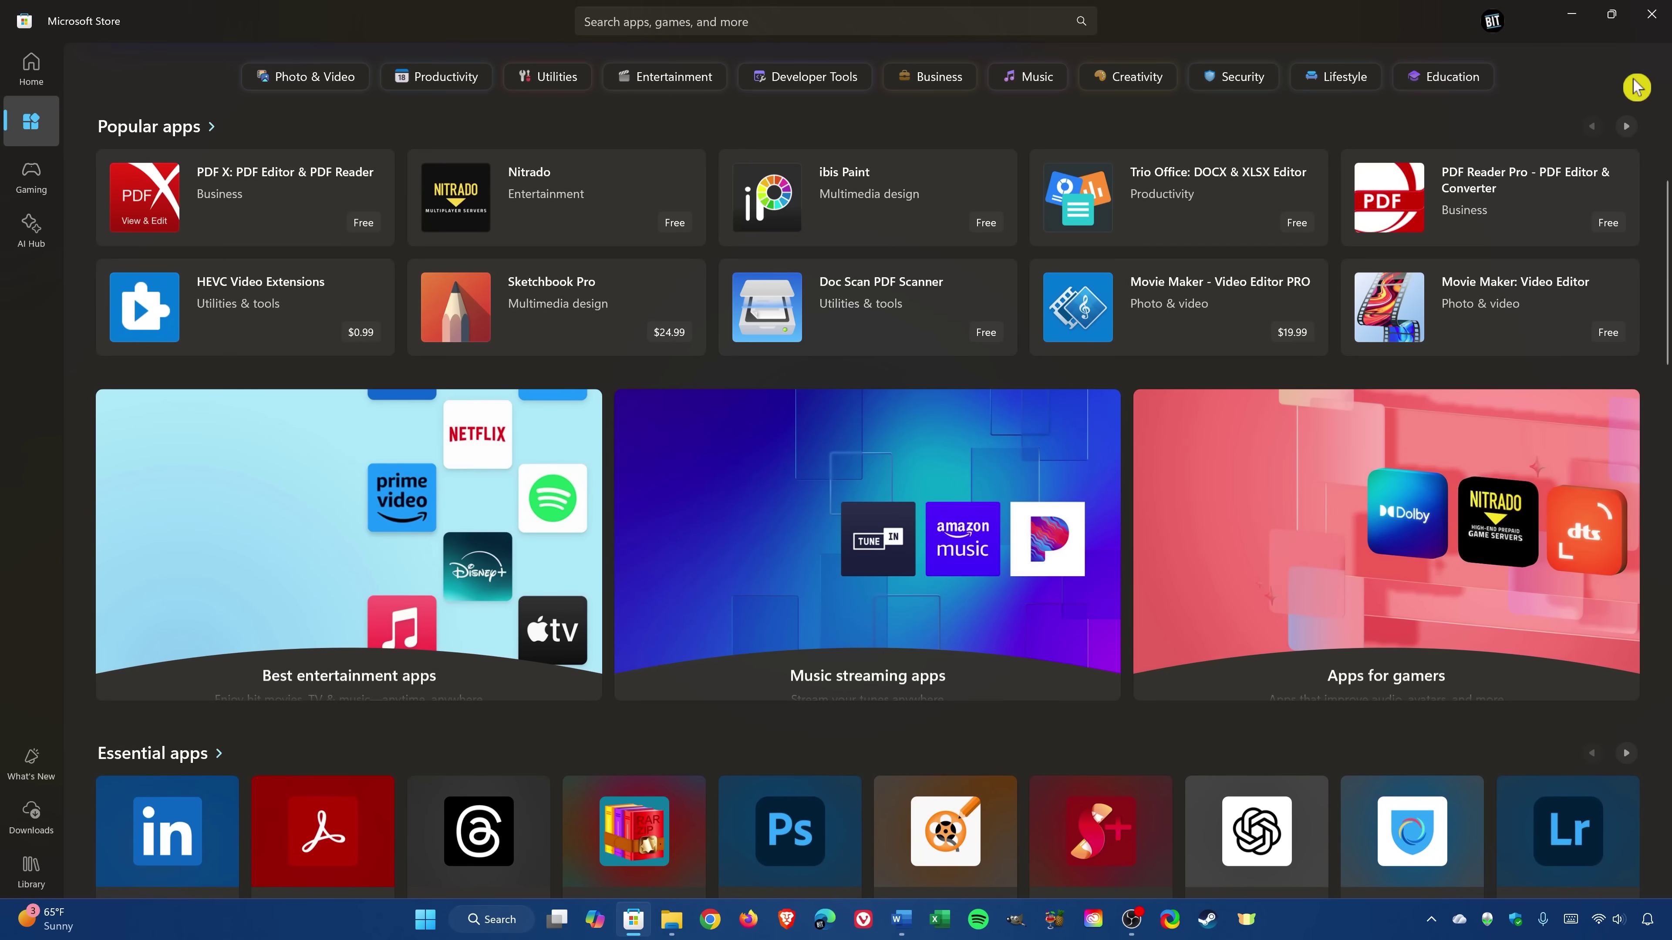
- Close the Microsoft Store window to return to the desktop
left_click(1652, 27)
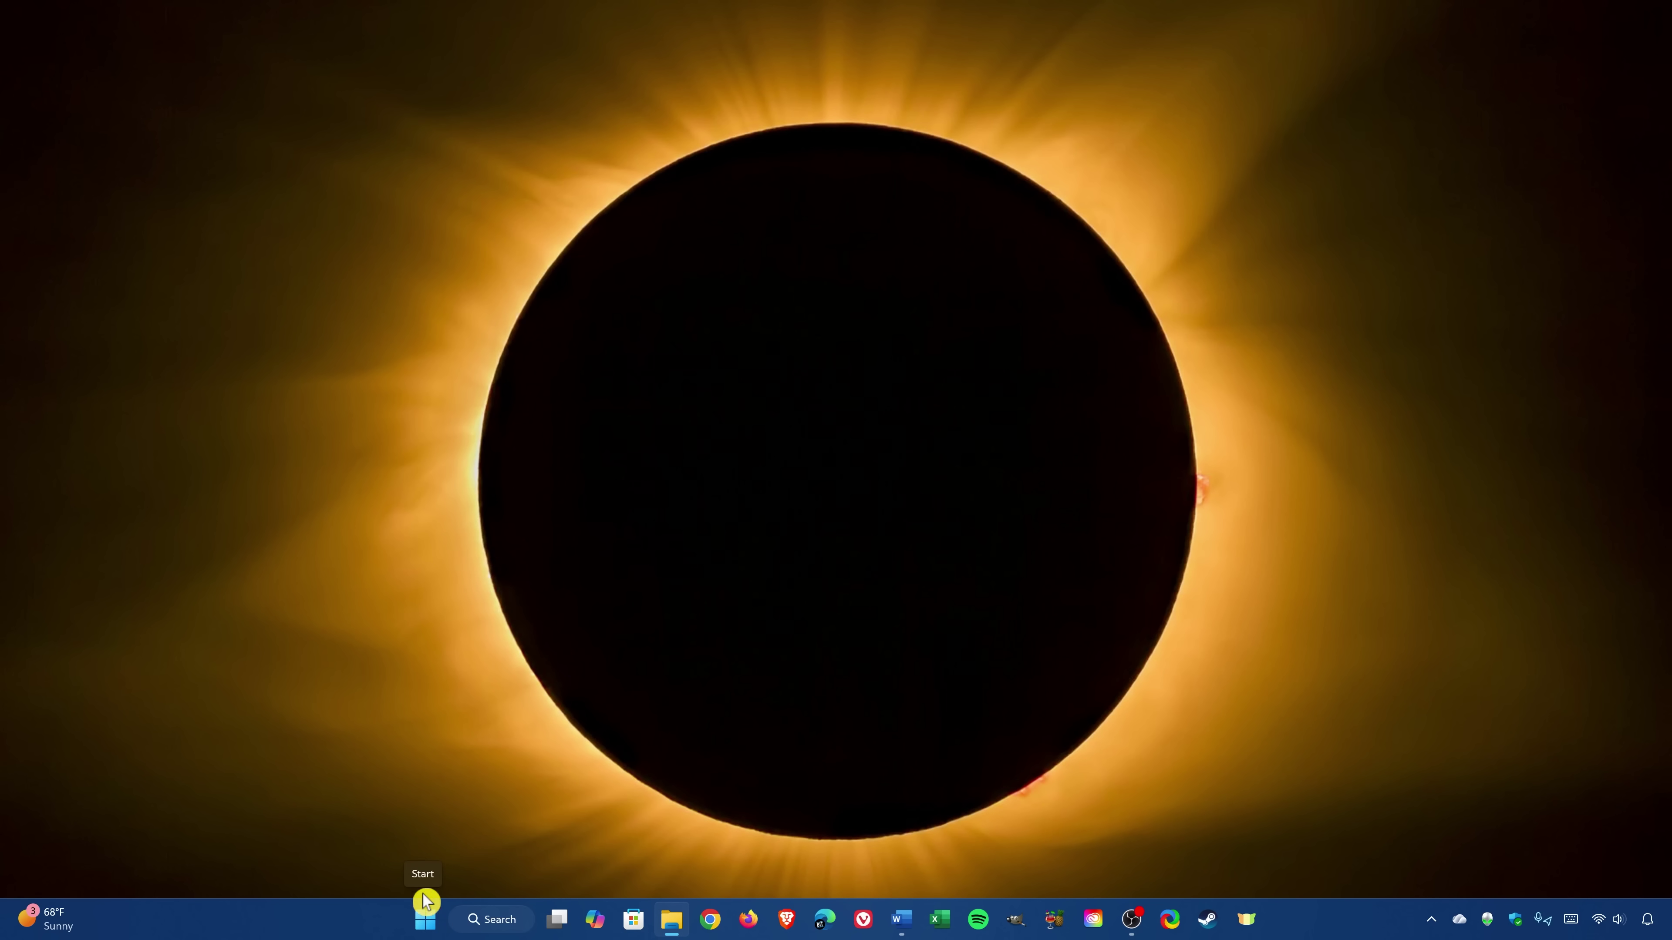
- Run WSReset.exe from the Run dialog to reset the Microsoft Store cache
right_click(422, 930)
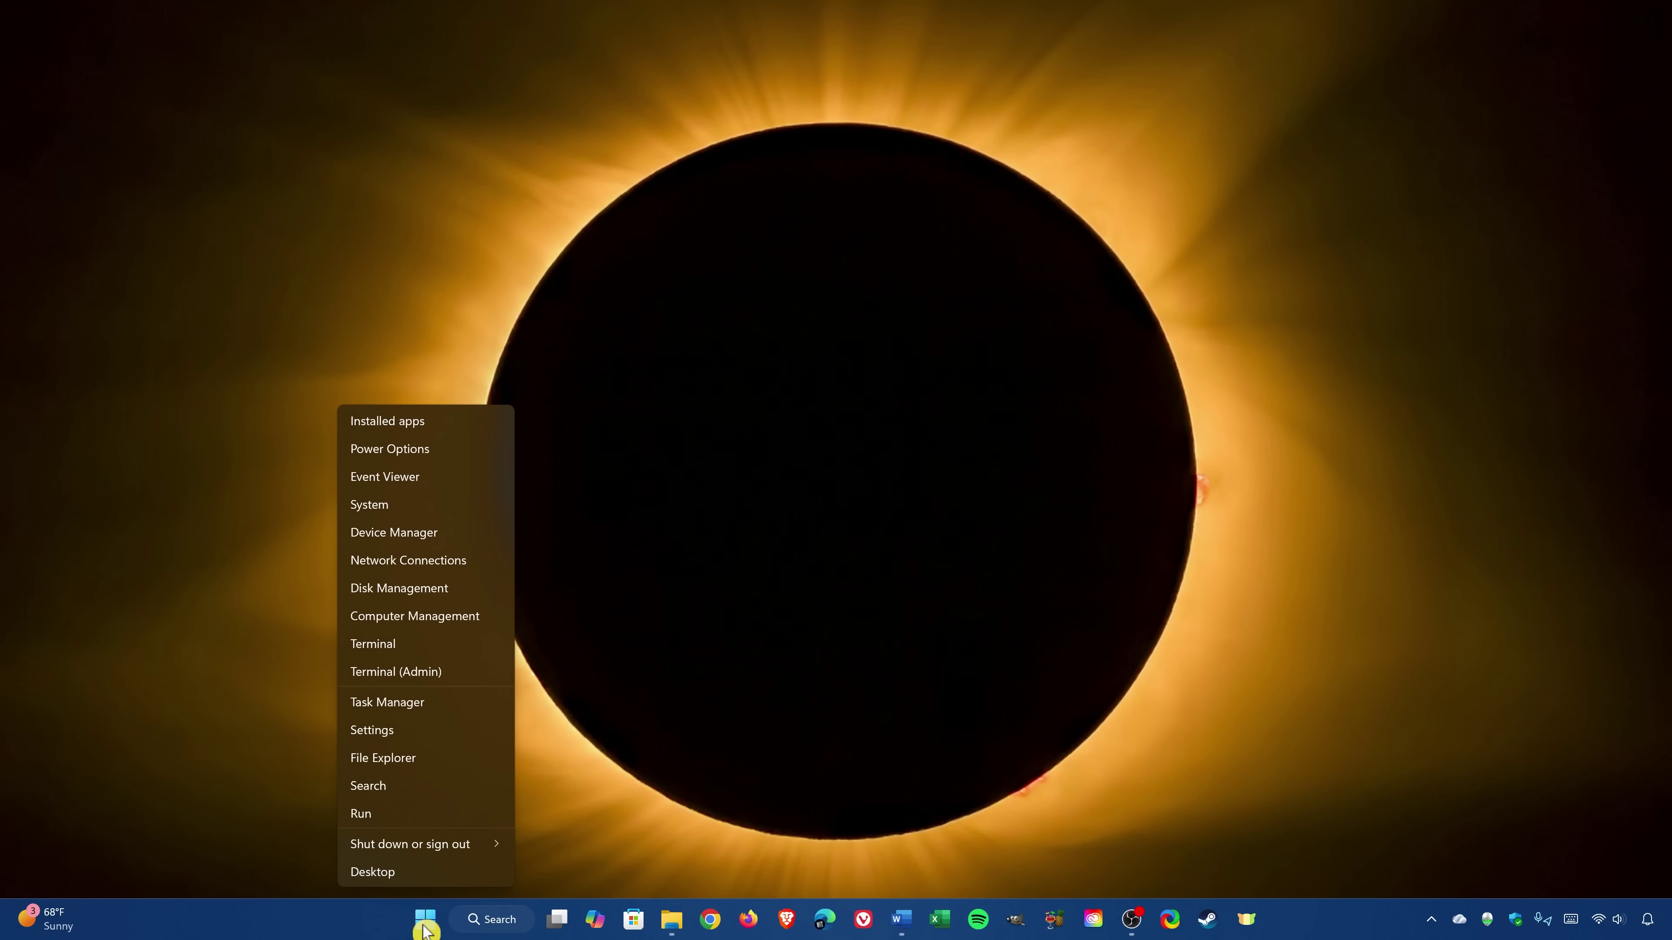
left_click(414, 822)
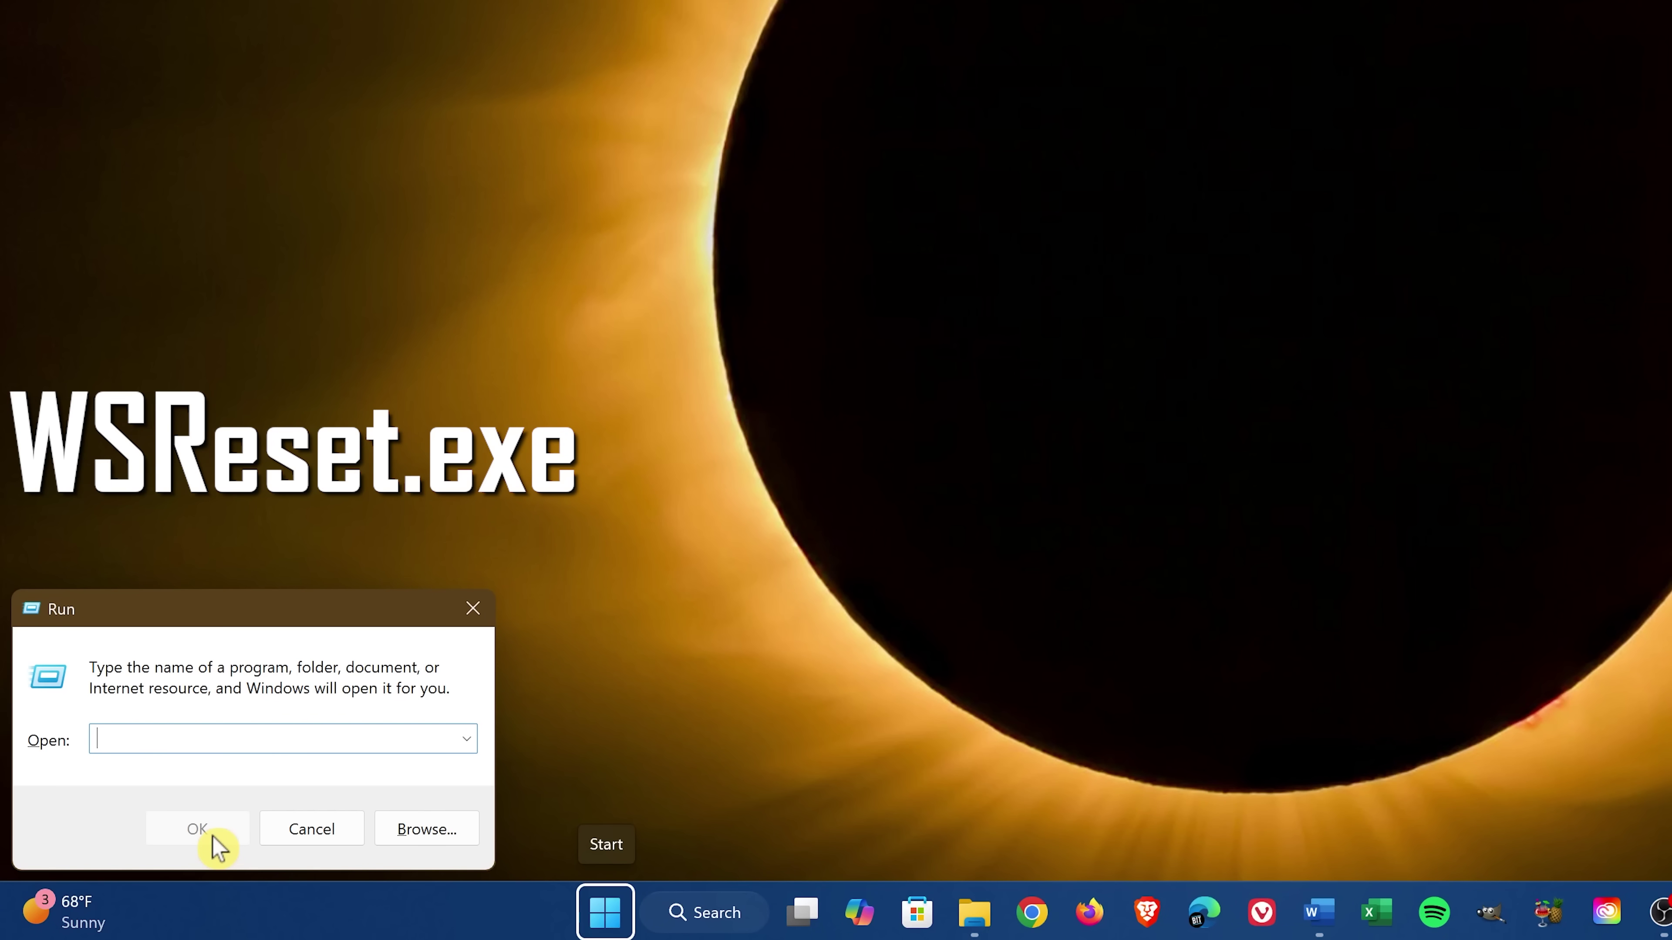
type("WS")
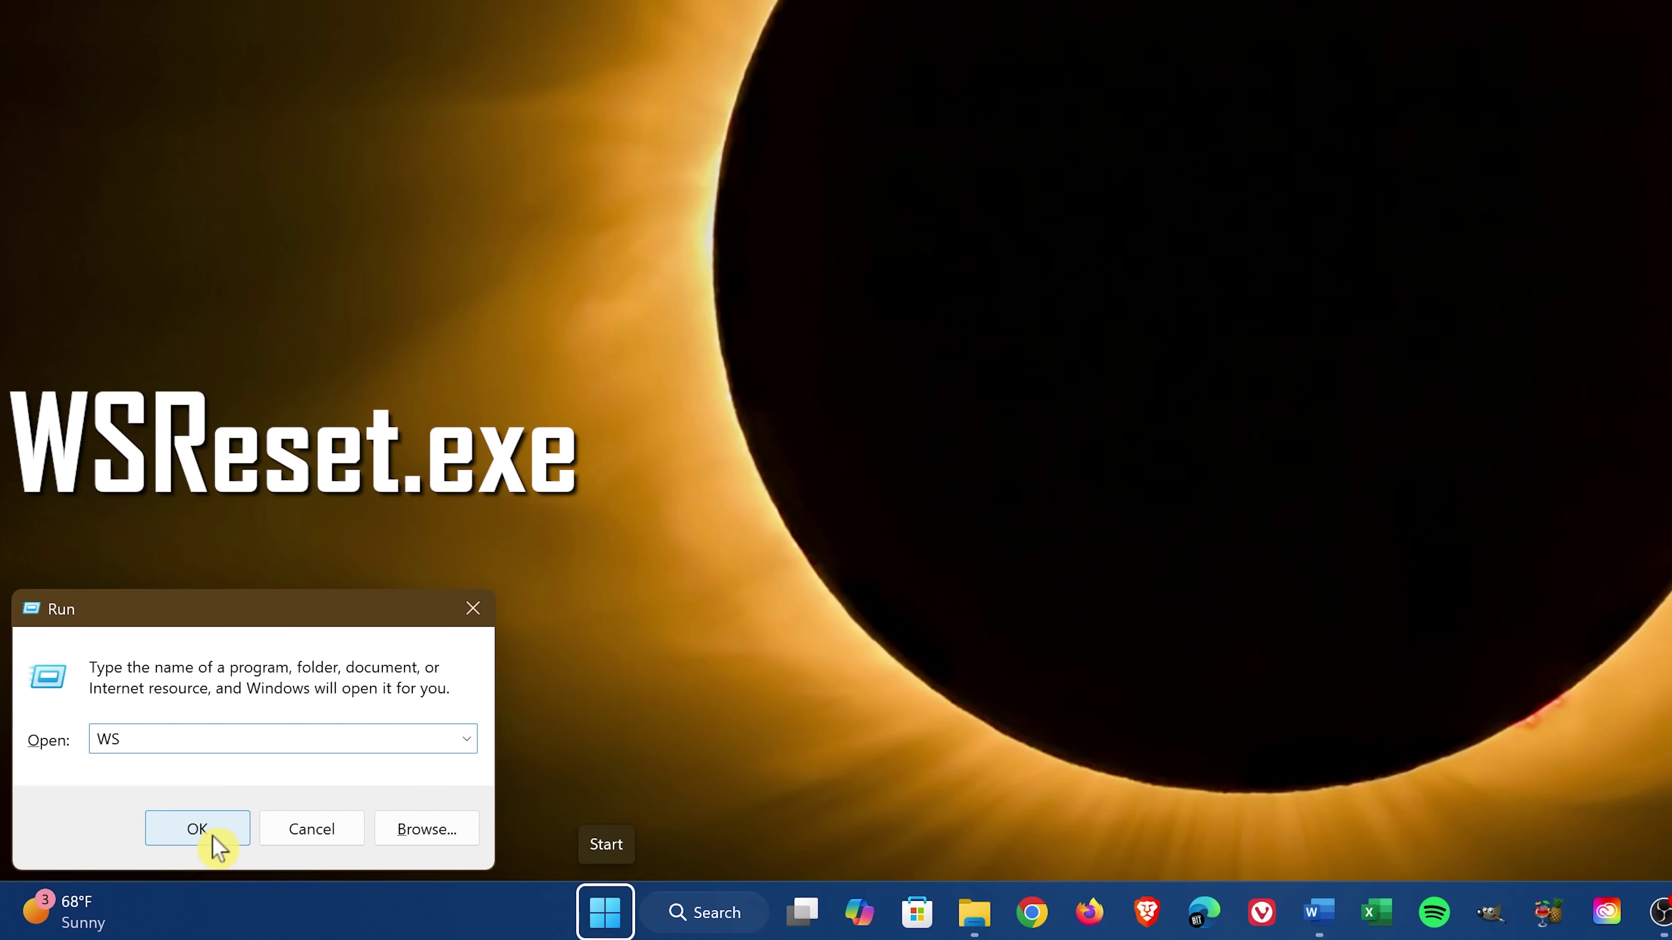
type("Reset.exe")
key("Return")
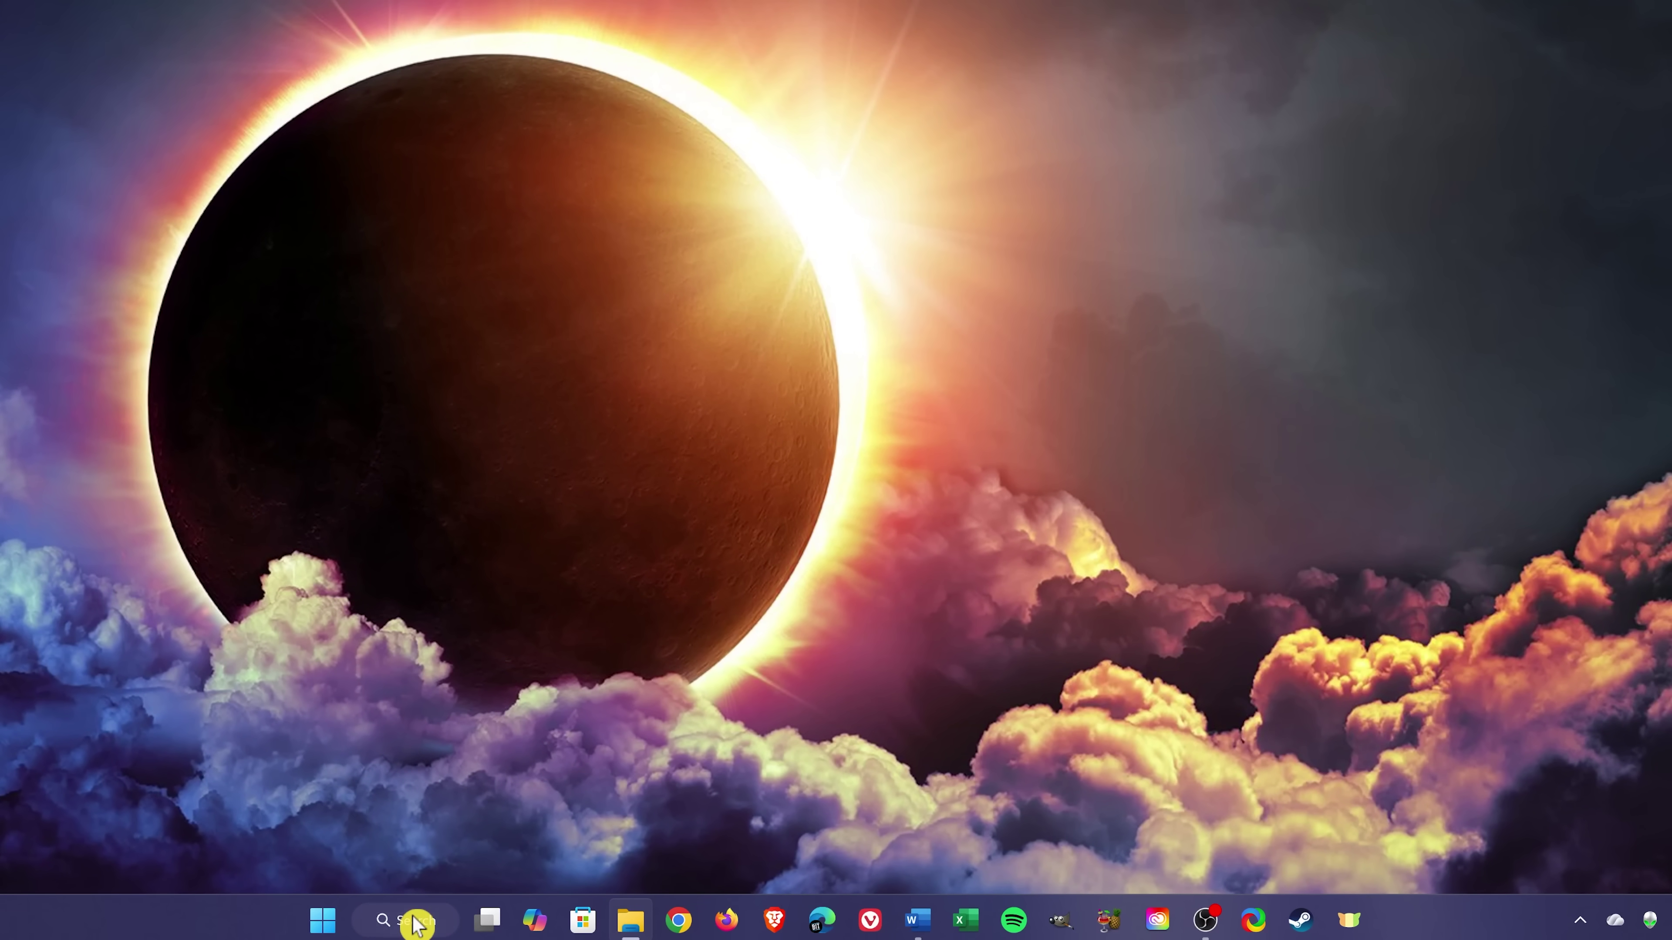
- Find Command Prompt through Windows Search and launch it as administrator
left_click(417, 922)
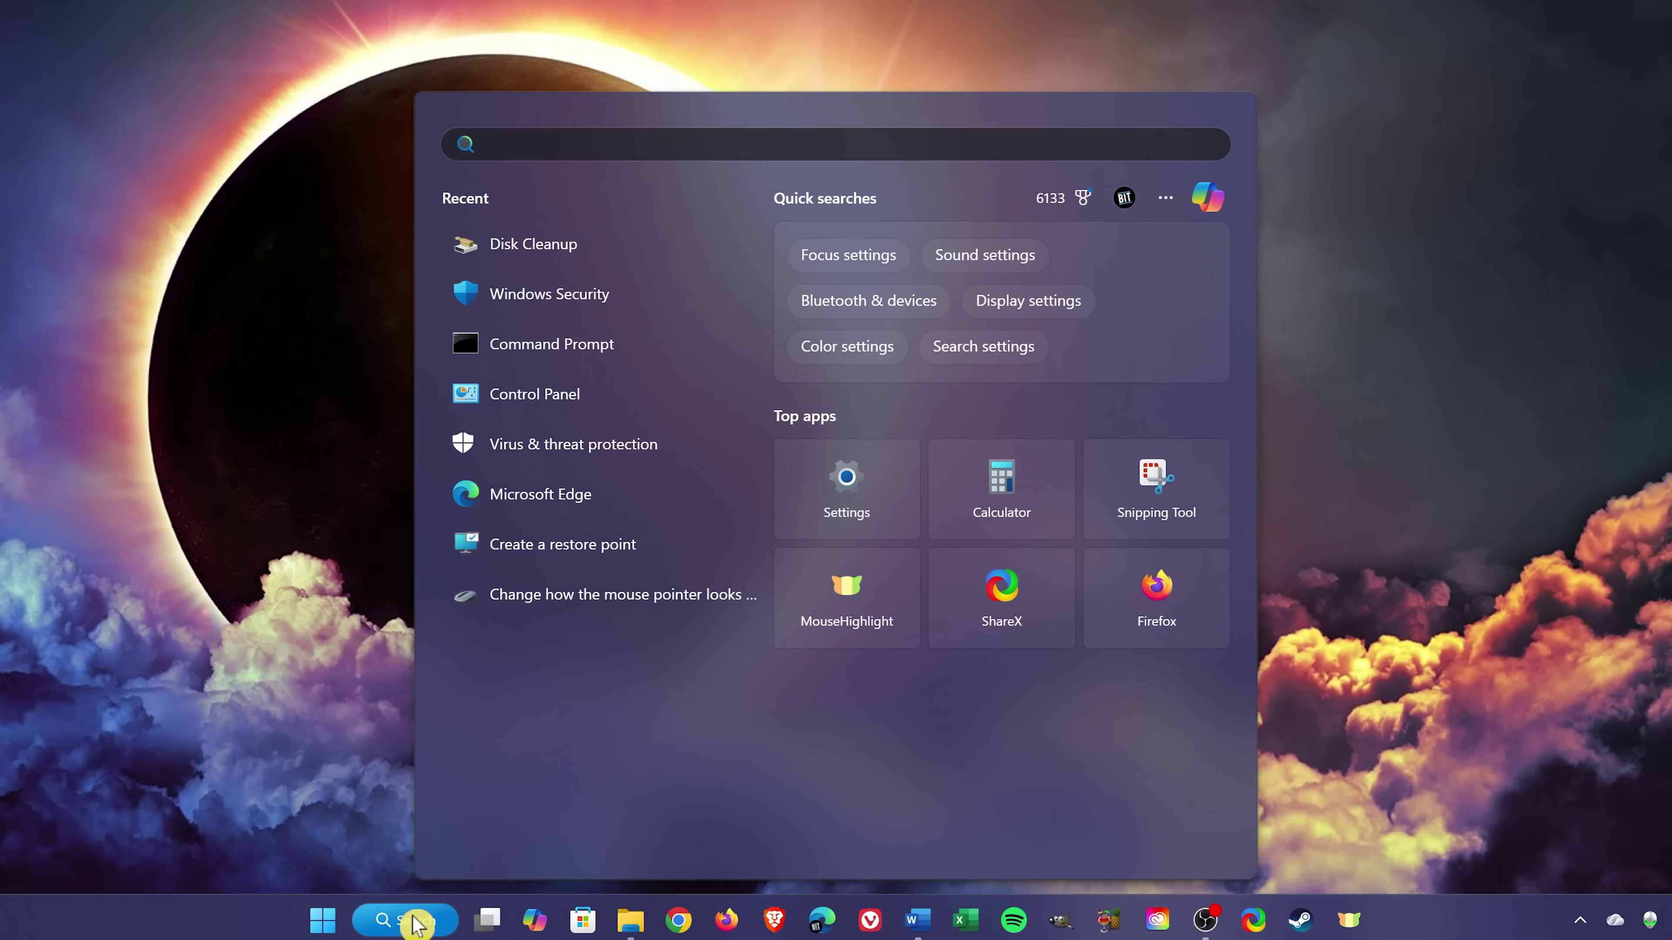
type("command ")
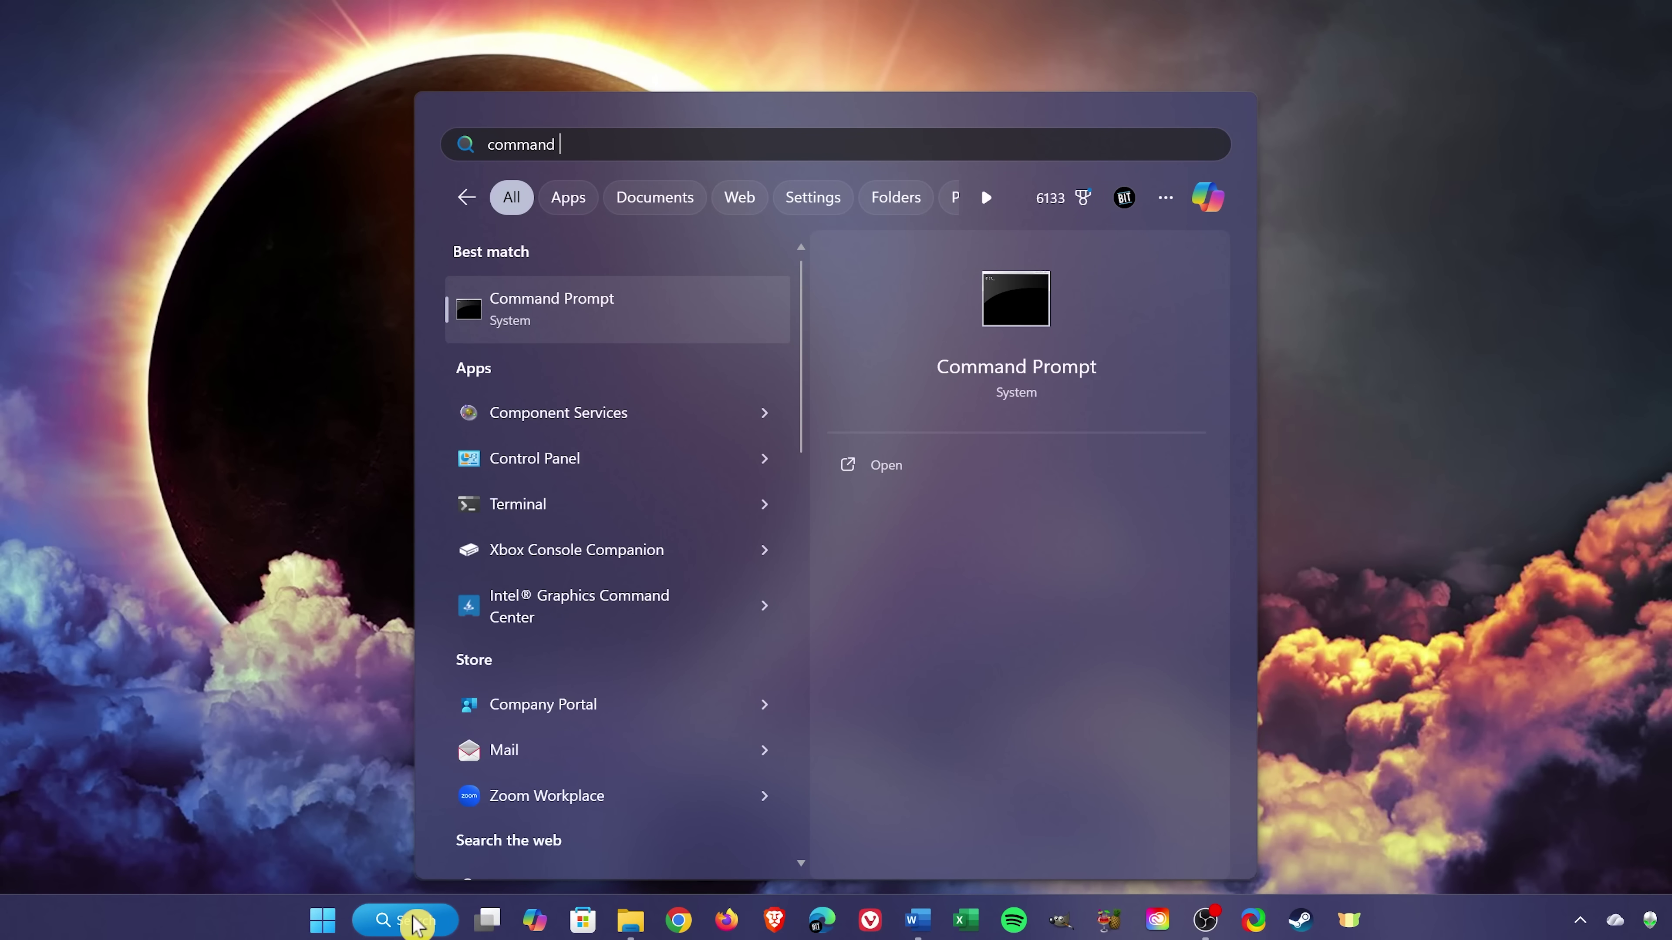
type("prompt")
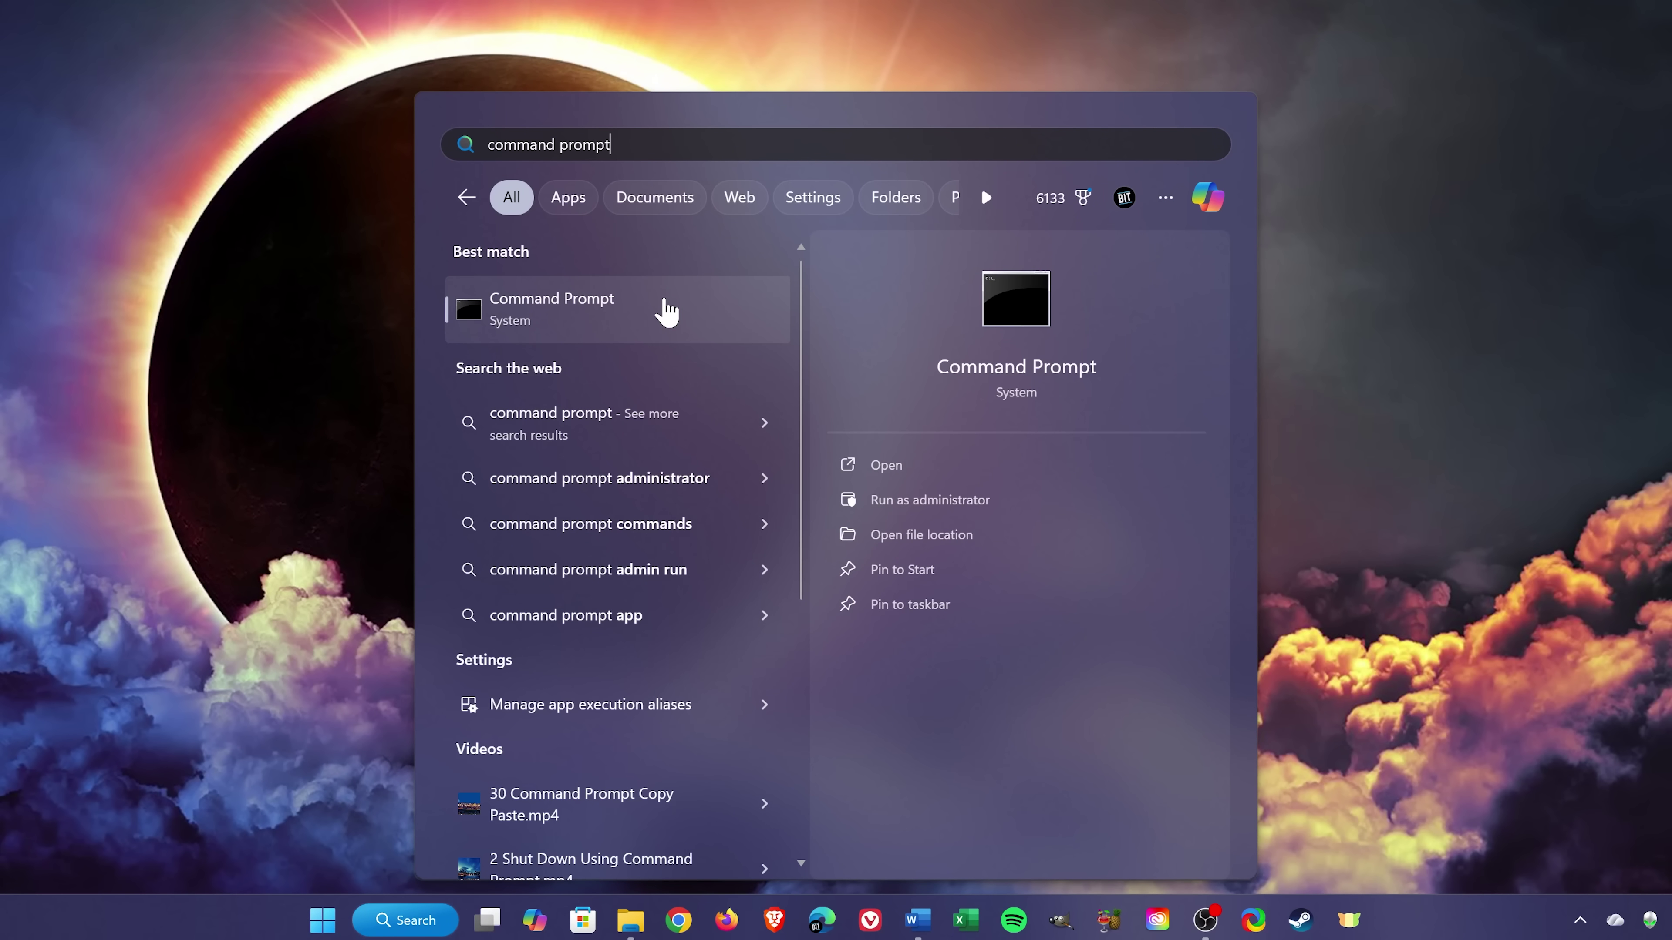
left_click(920, 505)
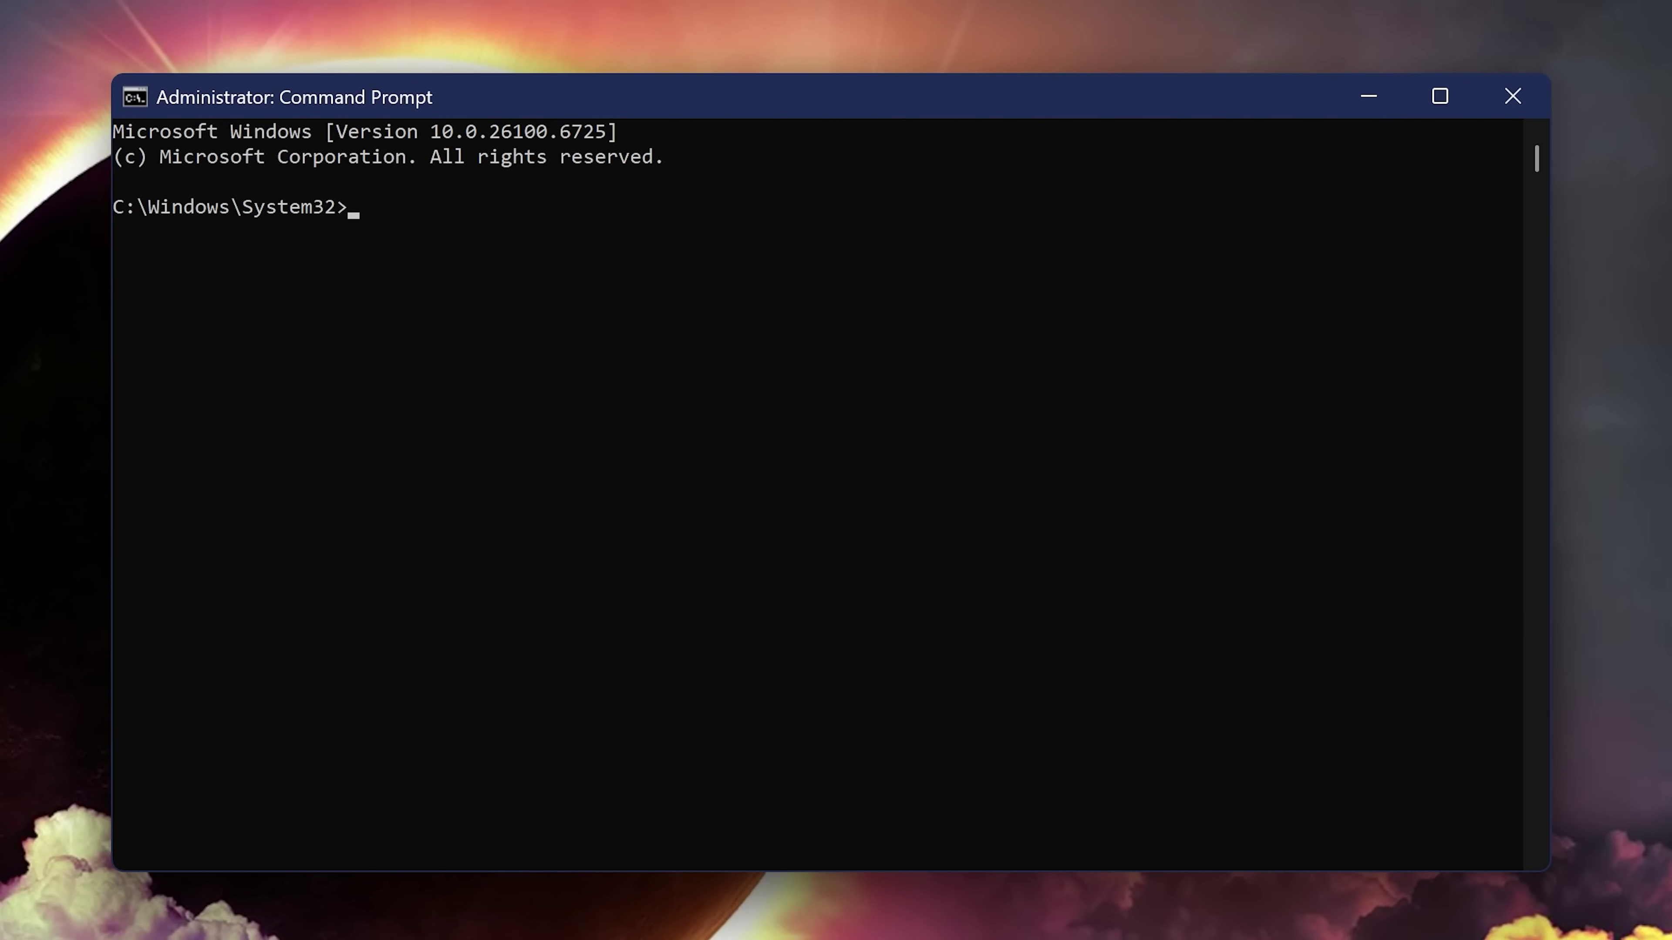
- Run ipconfig/flushDNS to clear the DNS resolver cache
type("ipconfig/flushDNS")
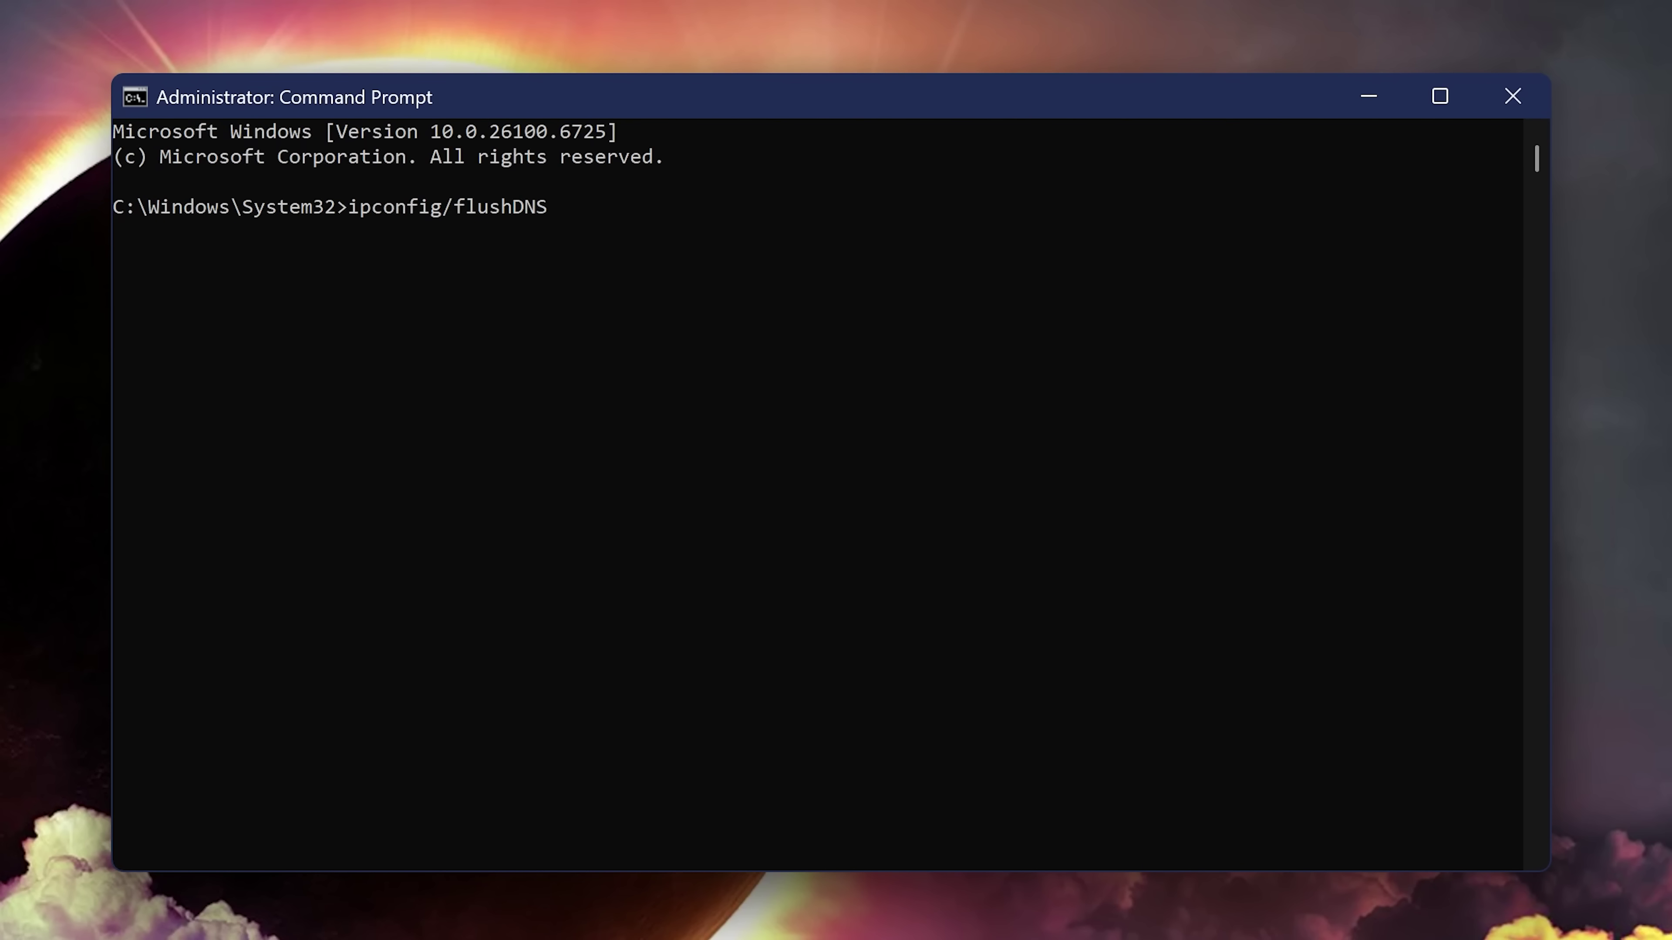
key("Return")
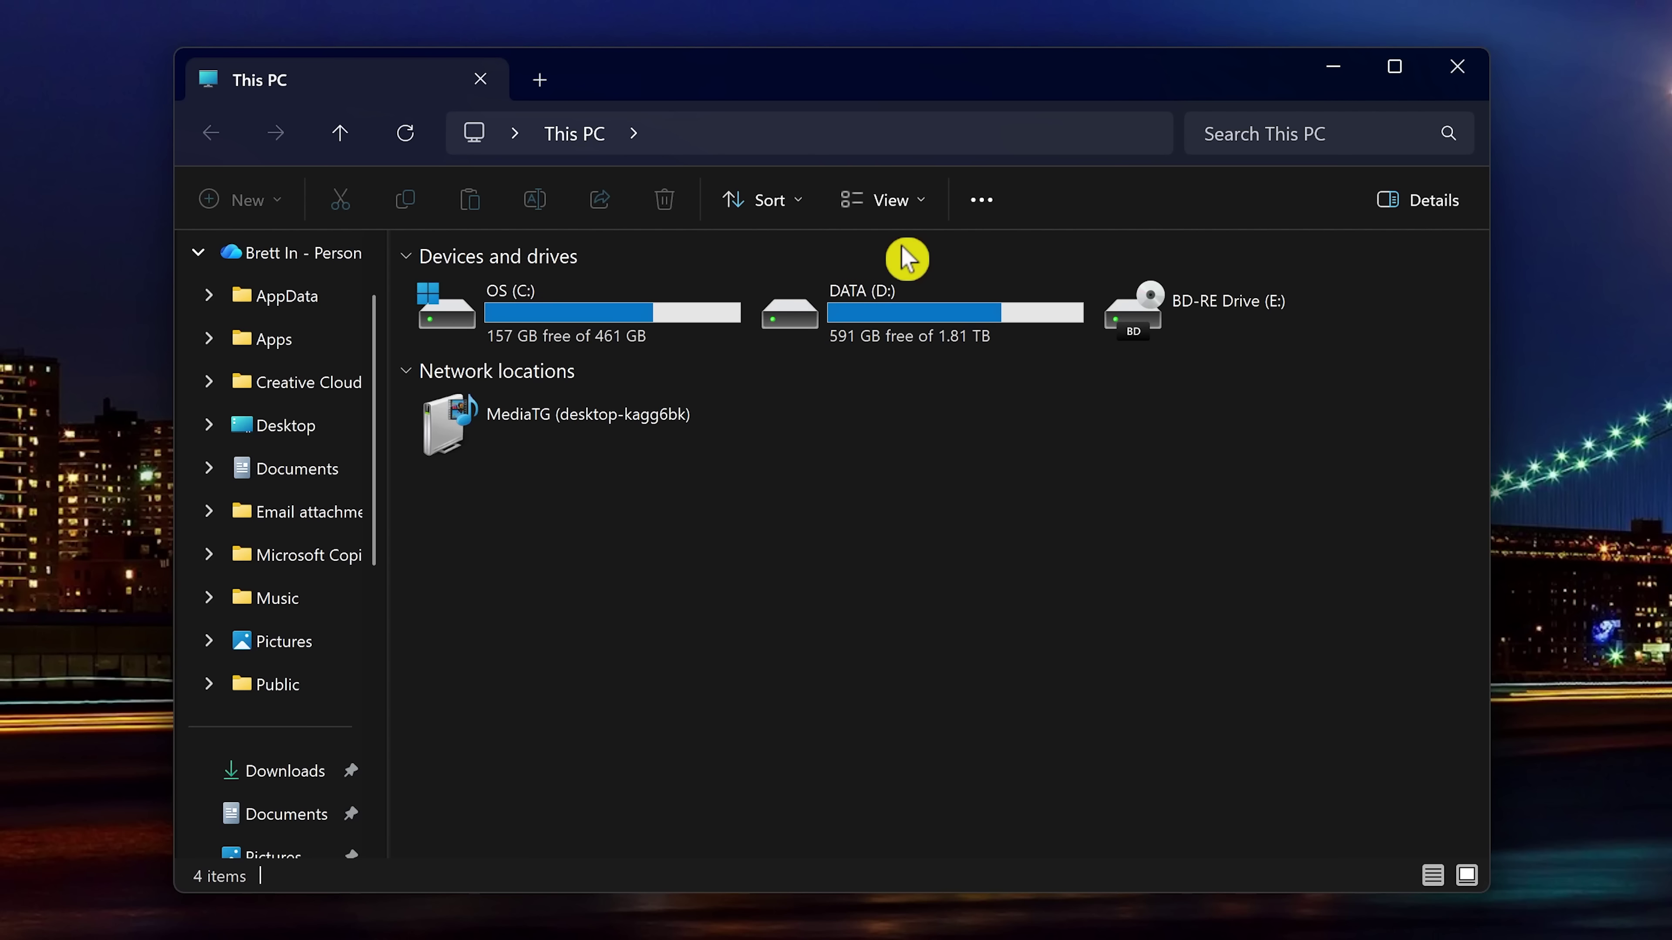
- Clear the File Explorer history from Folder Options
left_click(981, 210)
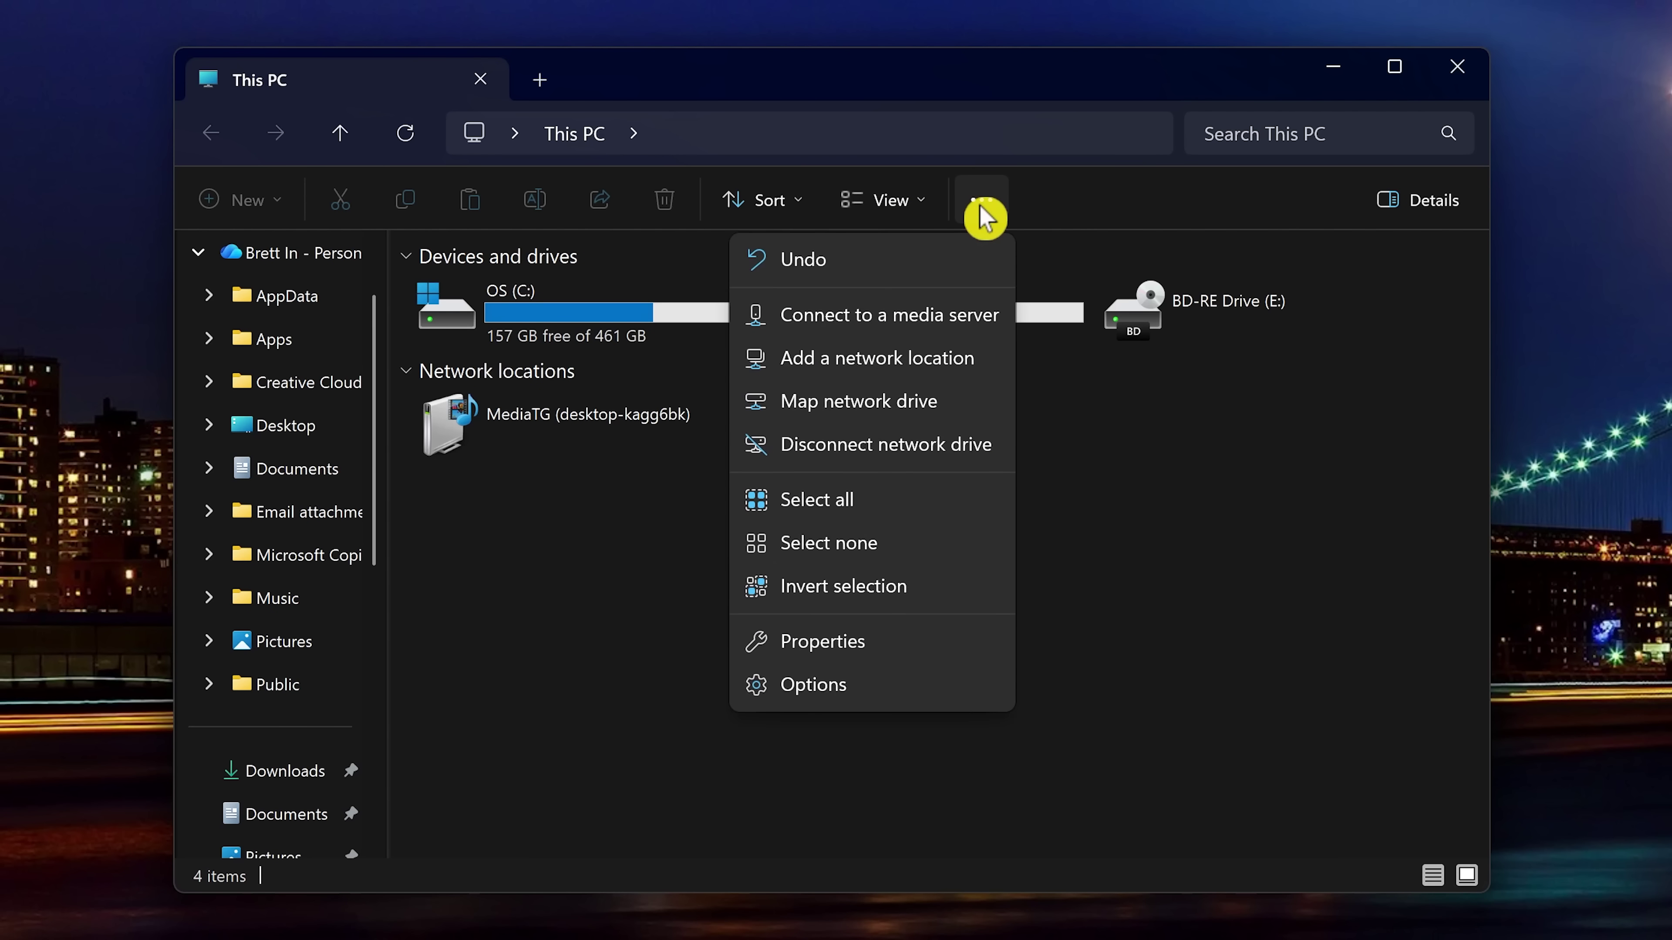
left_click(853, 698)
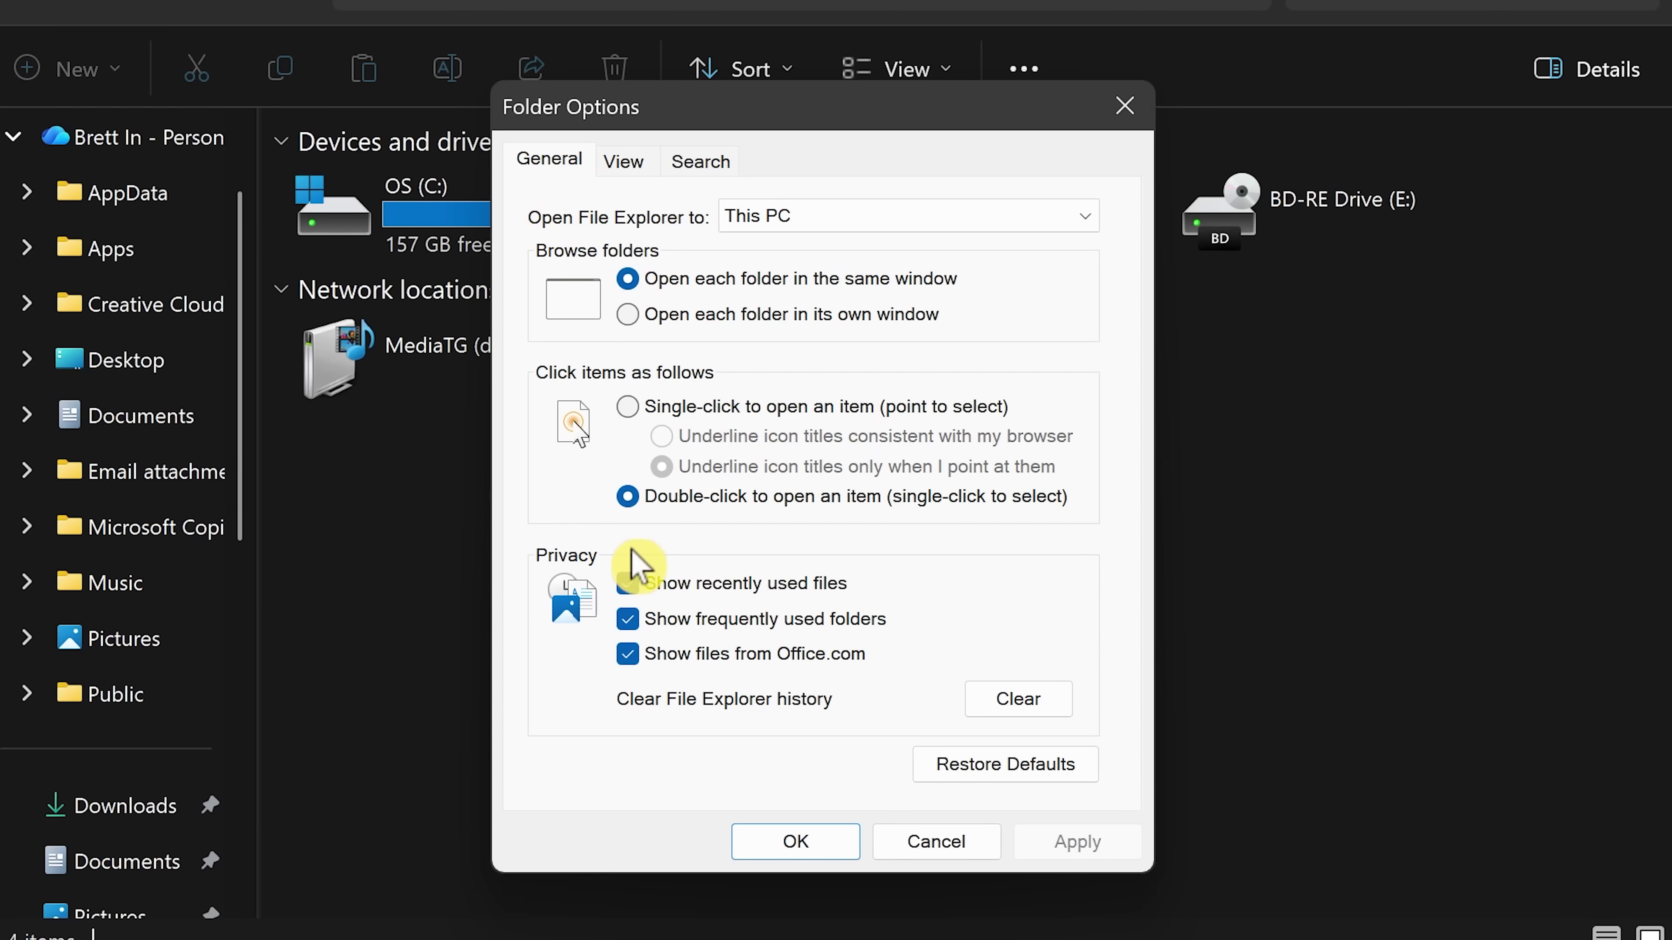
left_click(1018, 699)
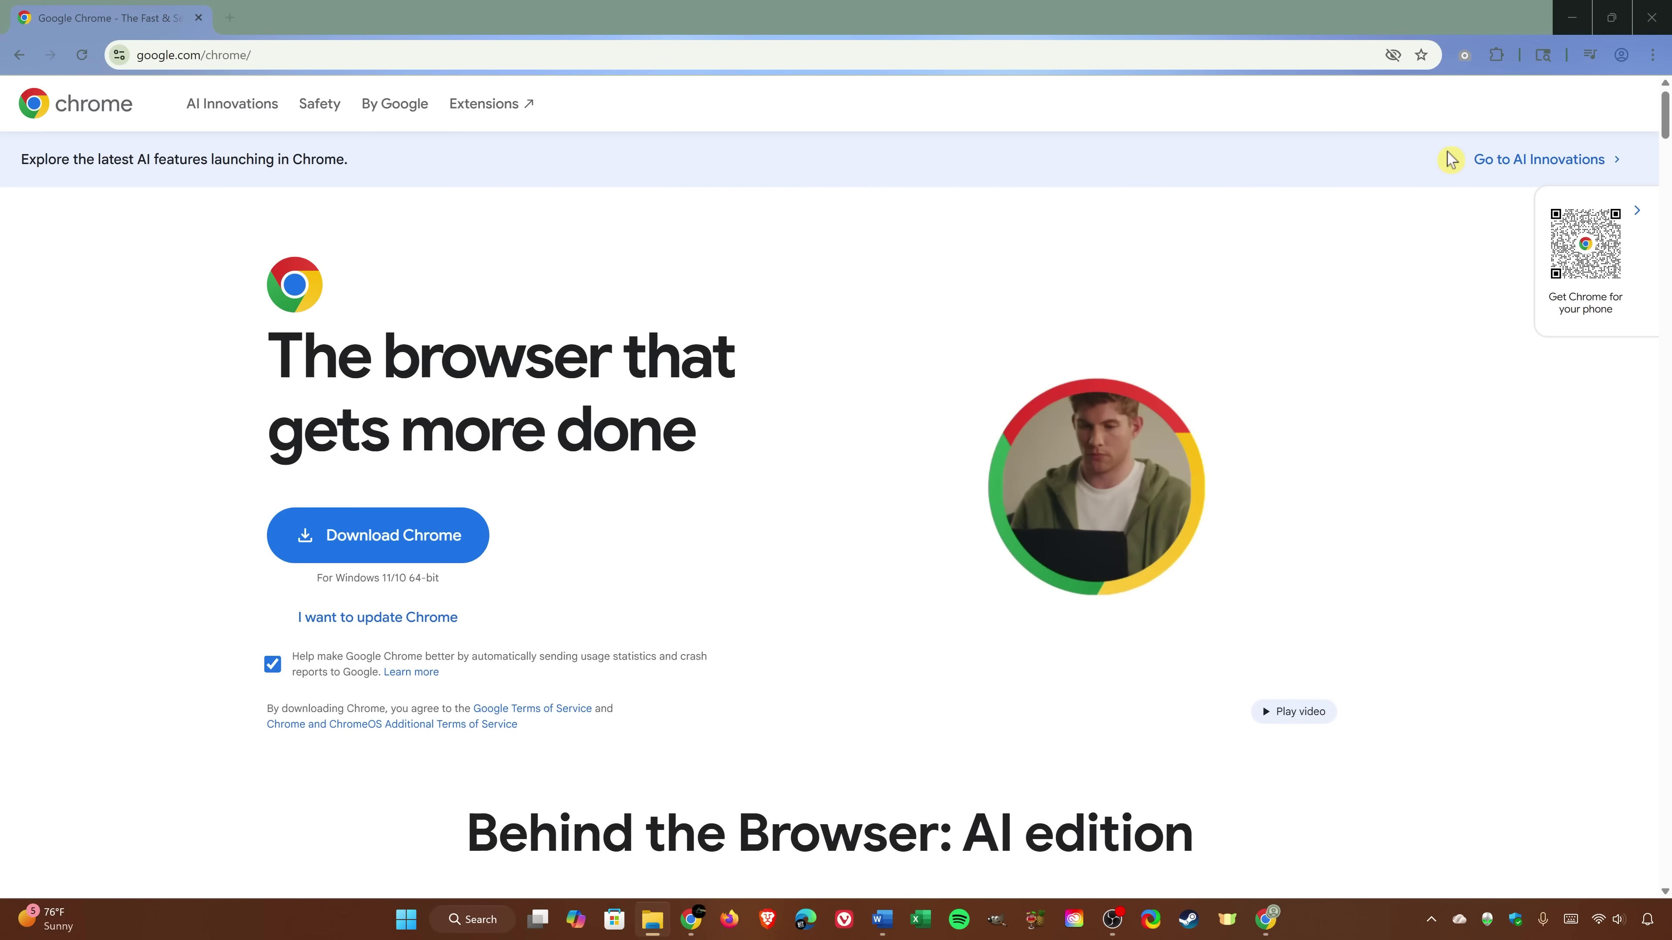
- Open Chrome's Delete browsing data dialog, toggle cached images and files, and expand all data types
left_click(1654, 65)
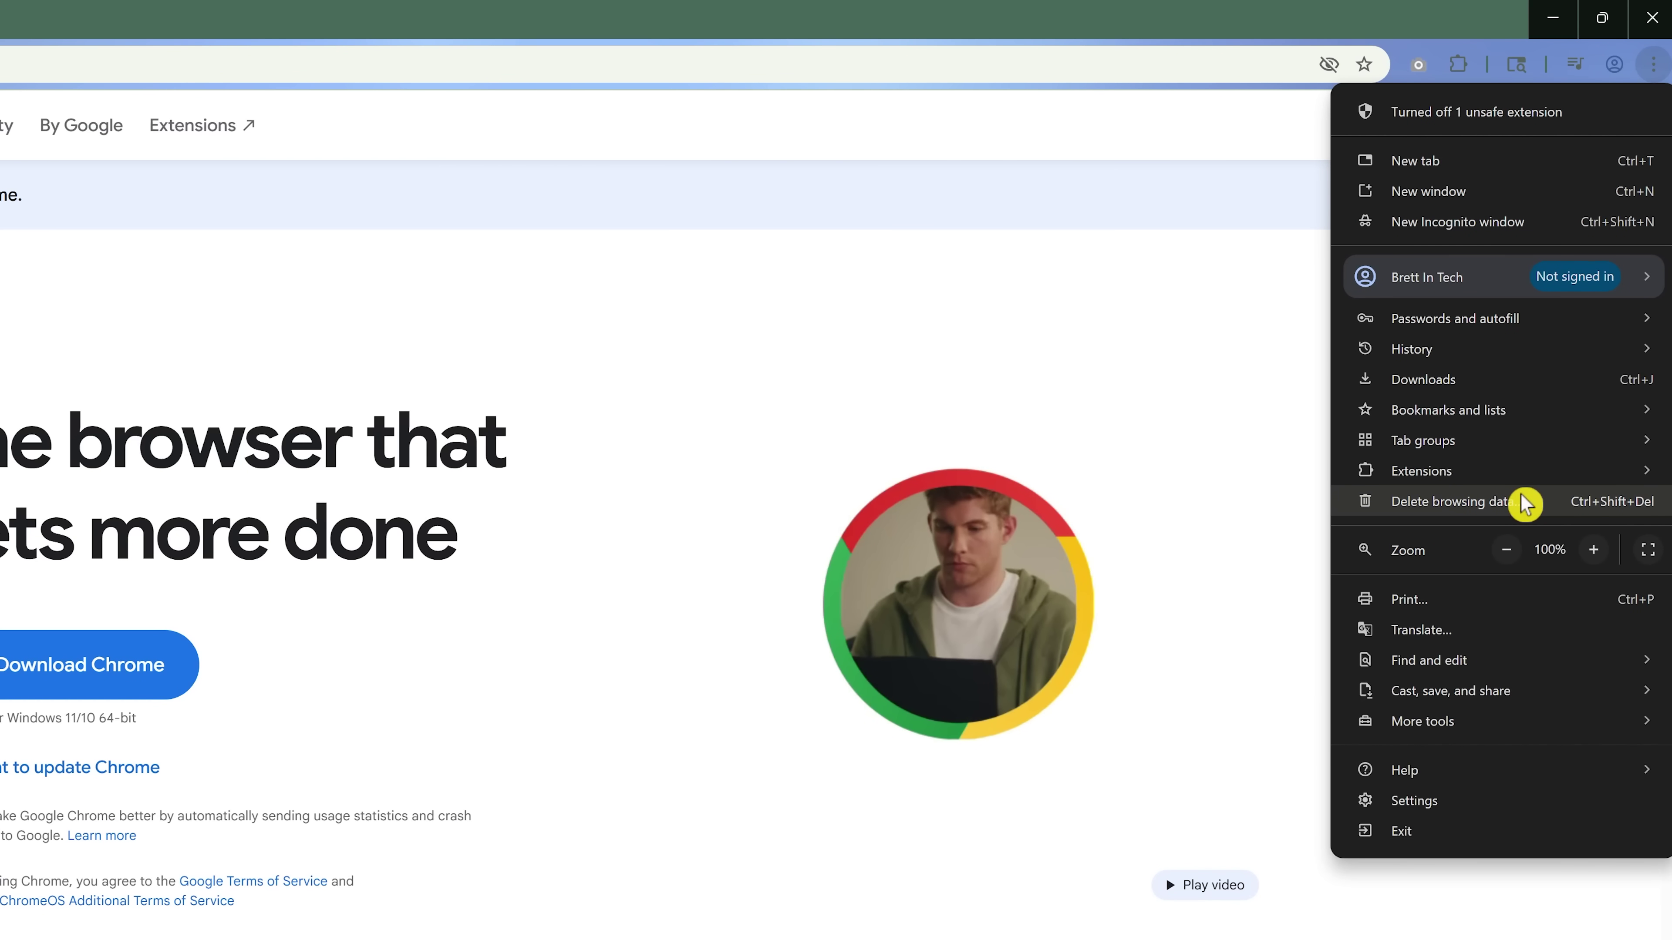
left_click(1455, 502)
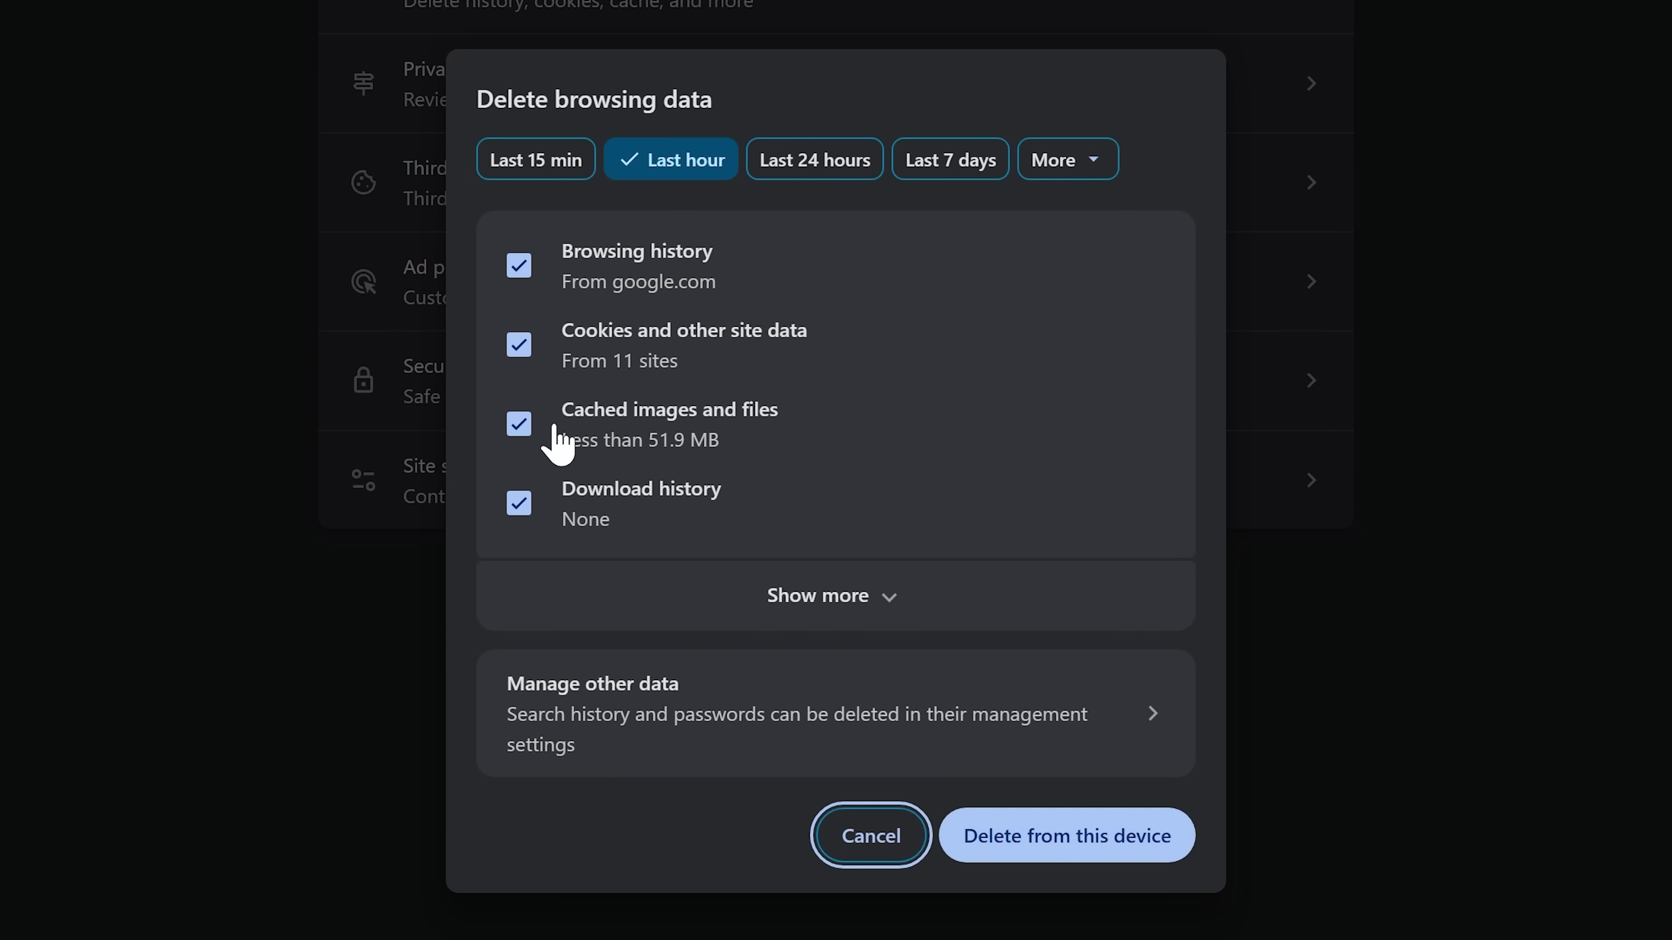
left_click(520, 425)
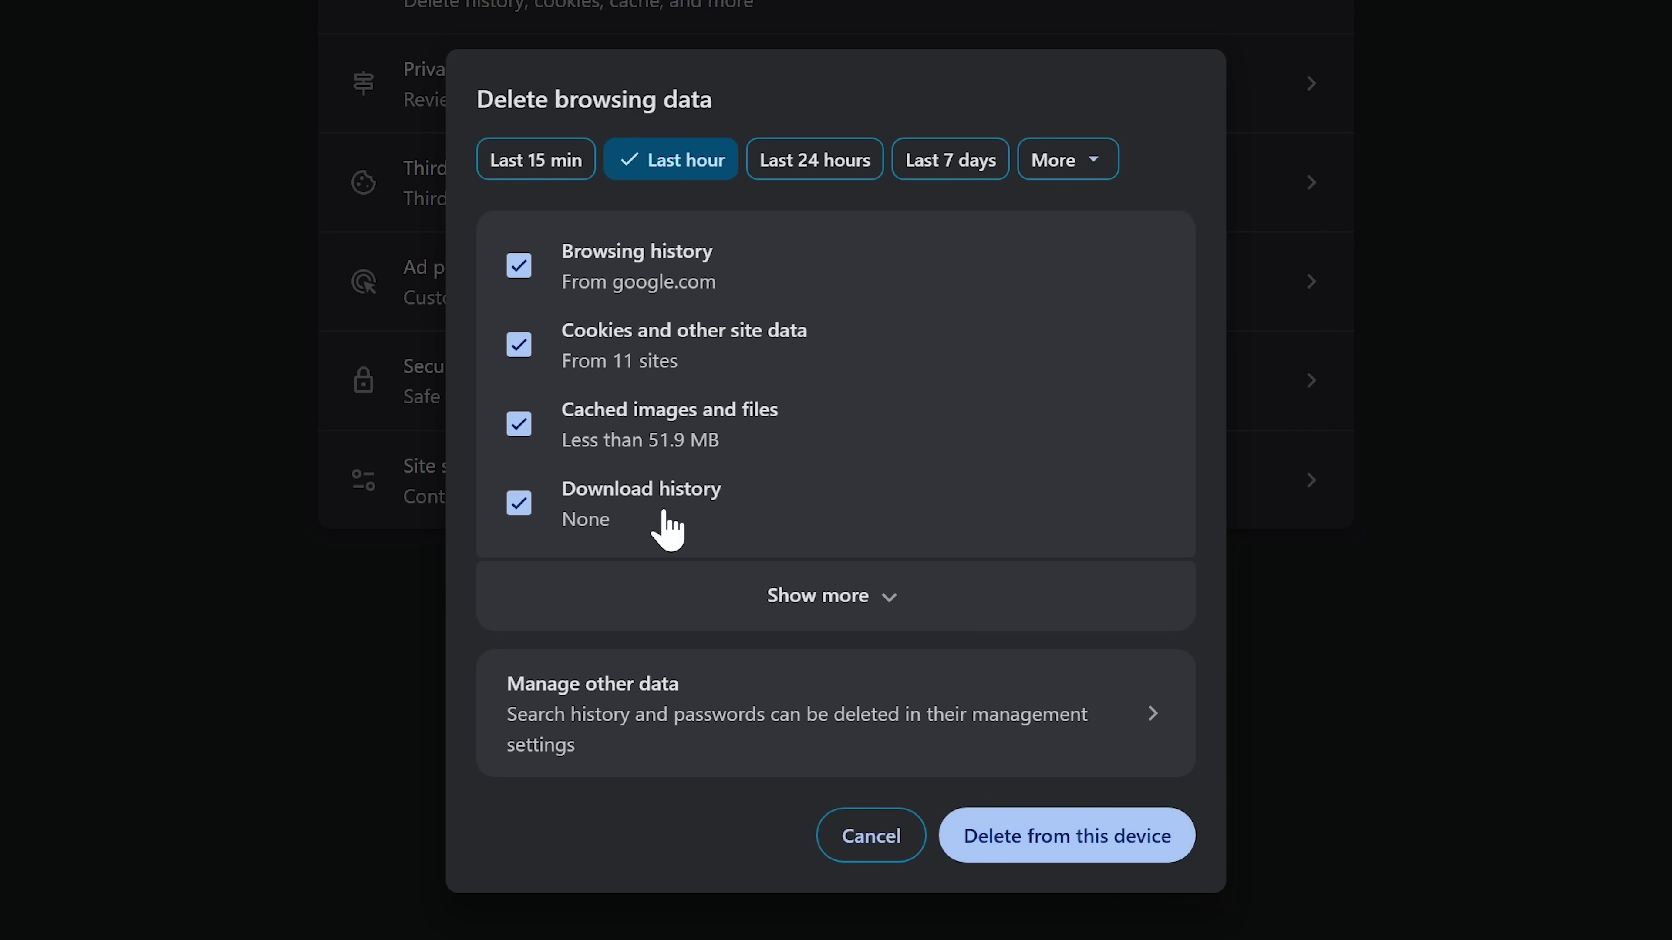
left_click(740, 604)
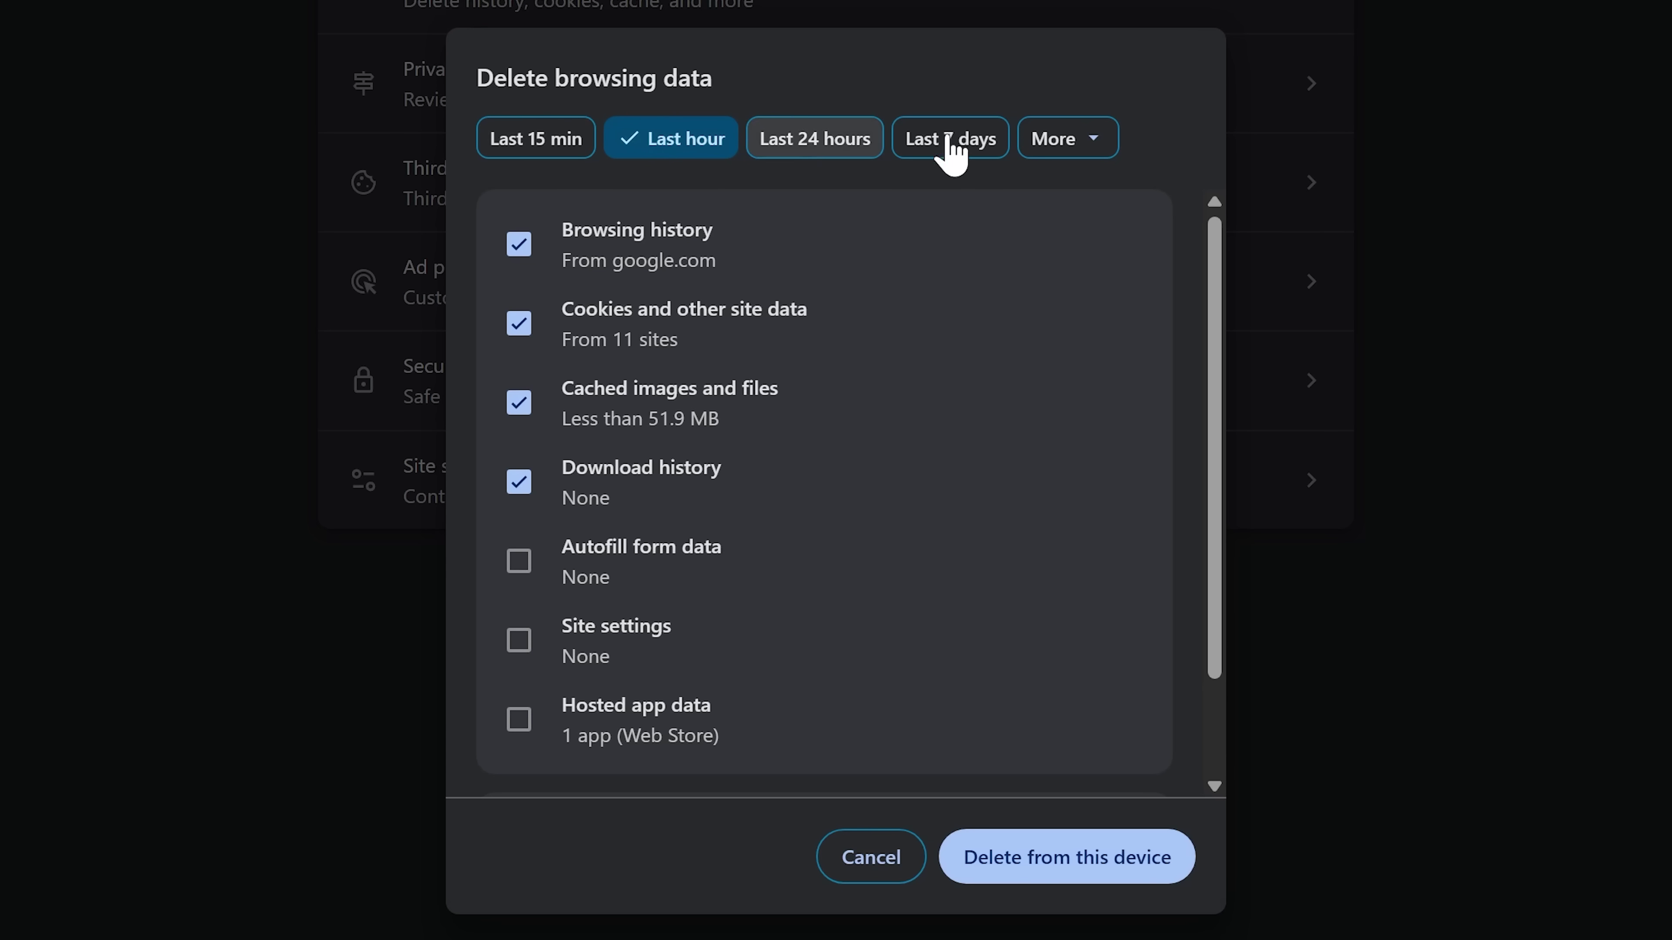
- Keep the Last hour time range and delete the selected Chrome browsing data
left_click(1072, 142)
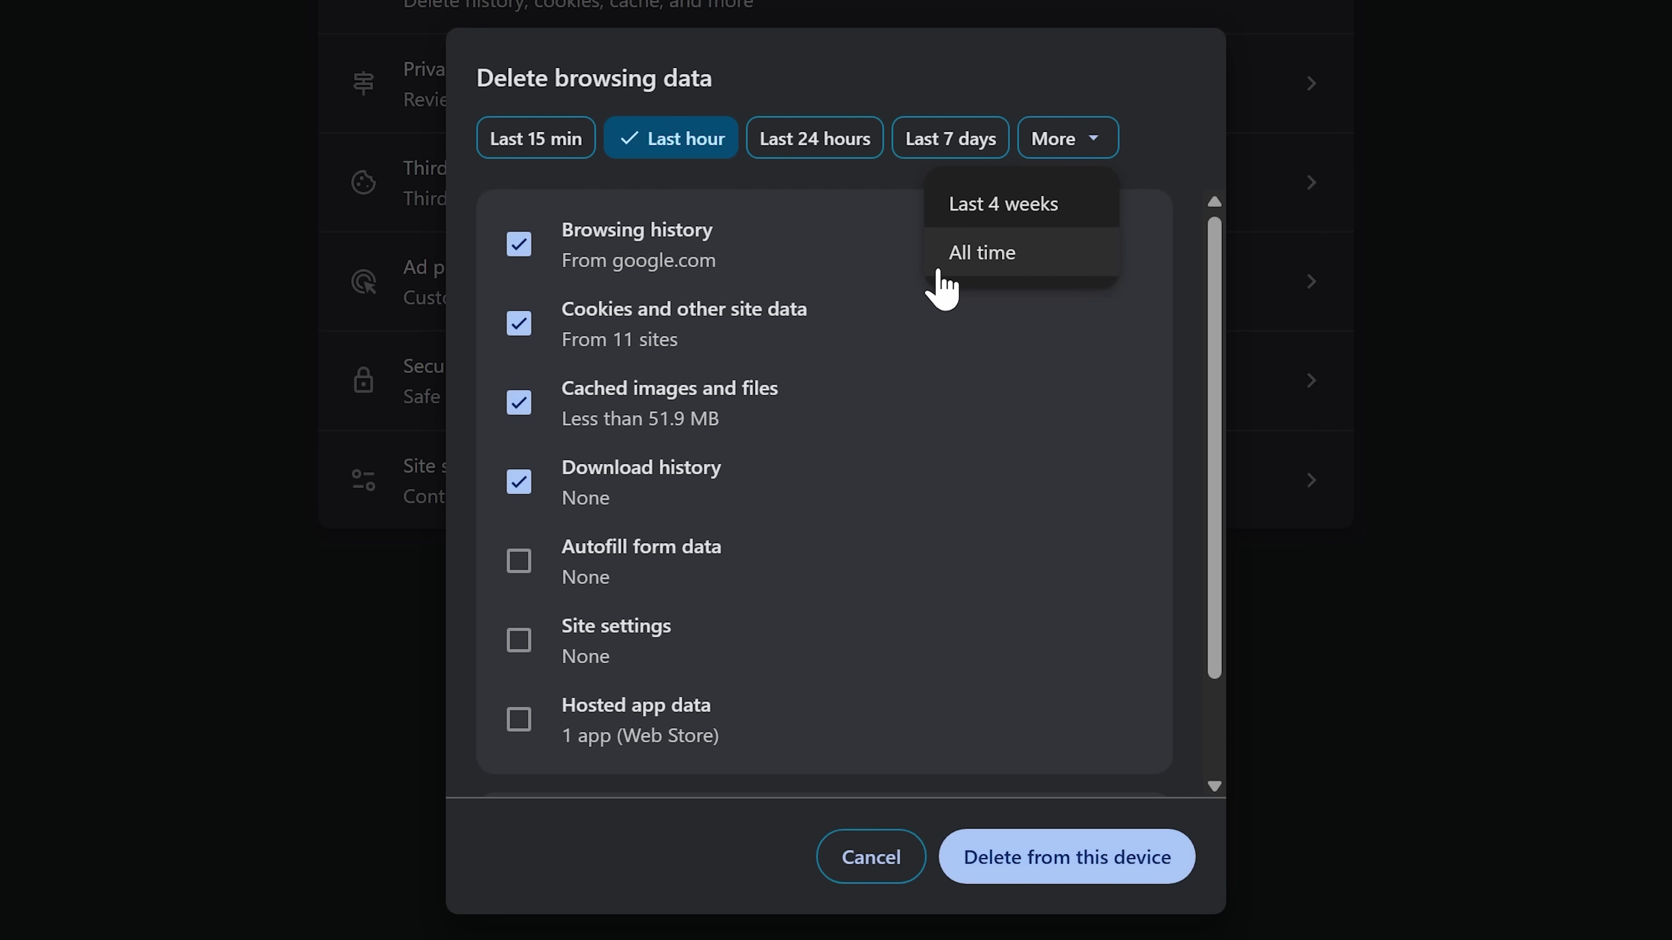
left_click(667, 152)
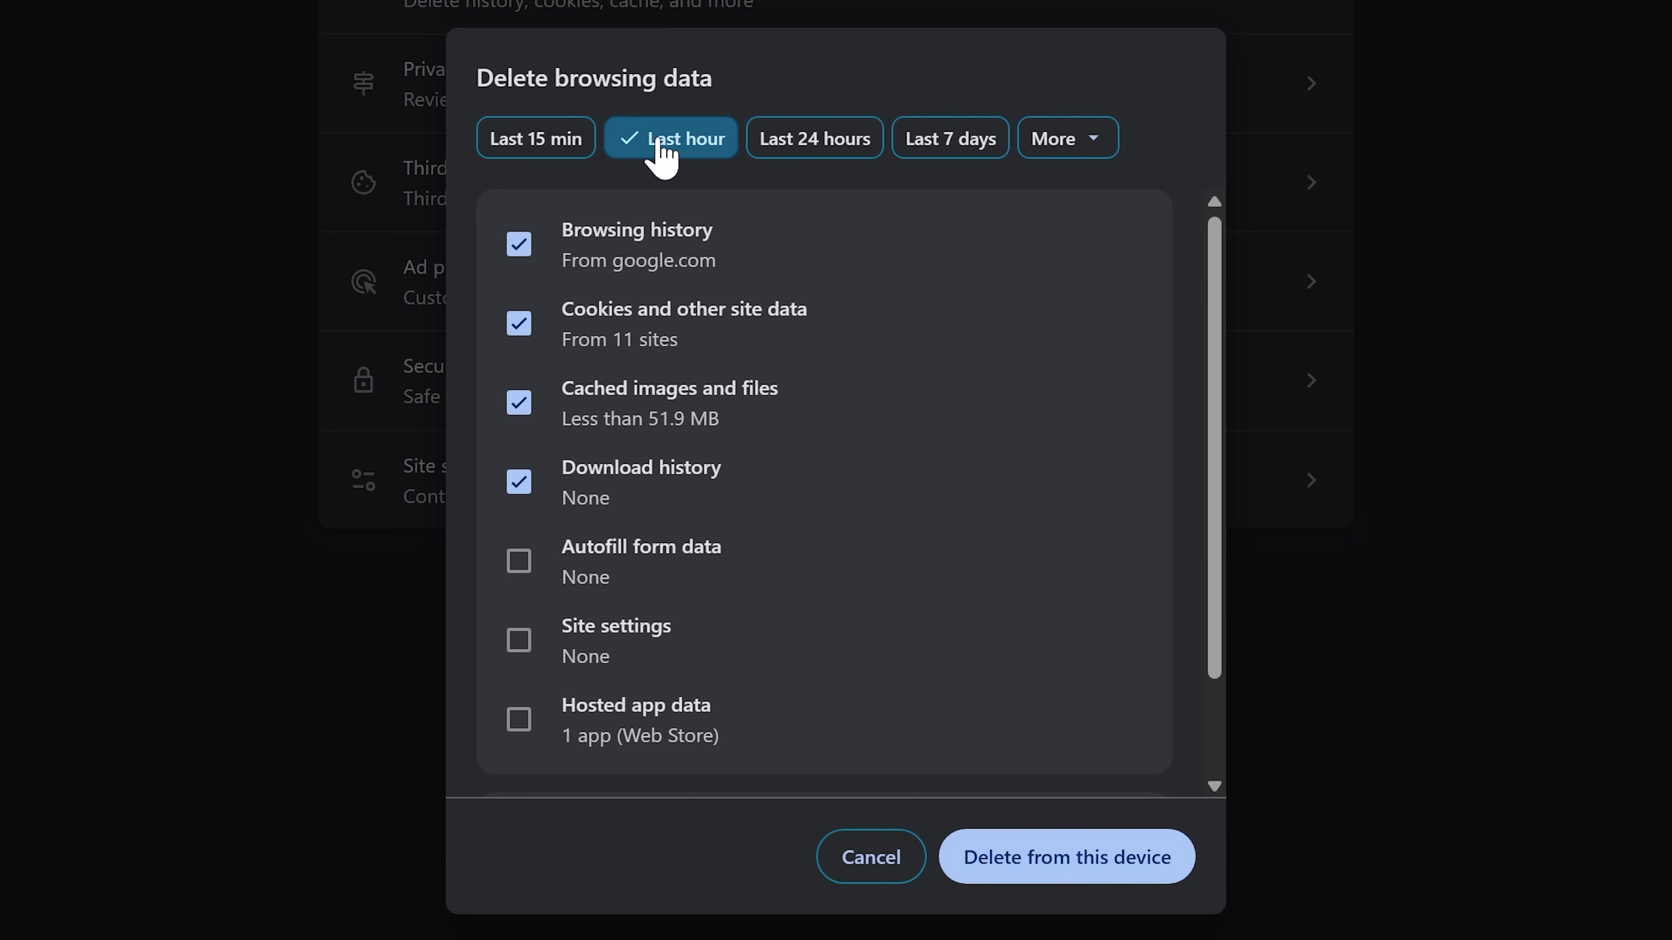
left_click(1006, 840)
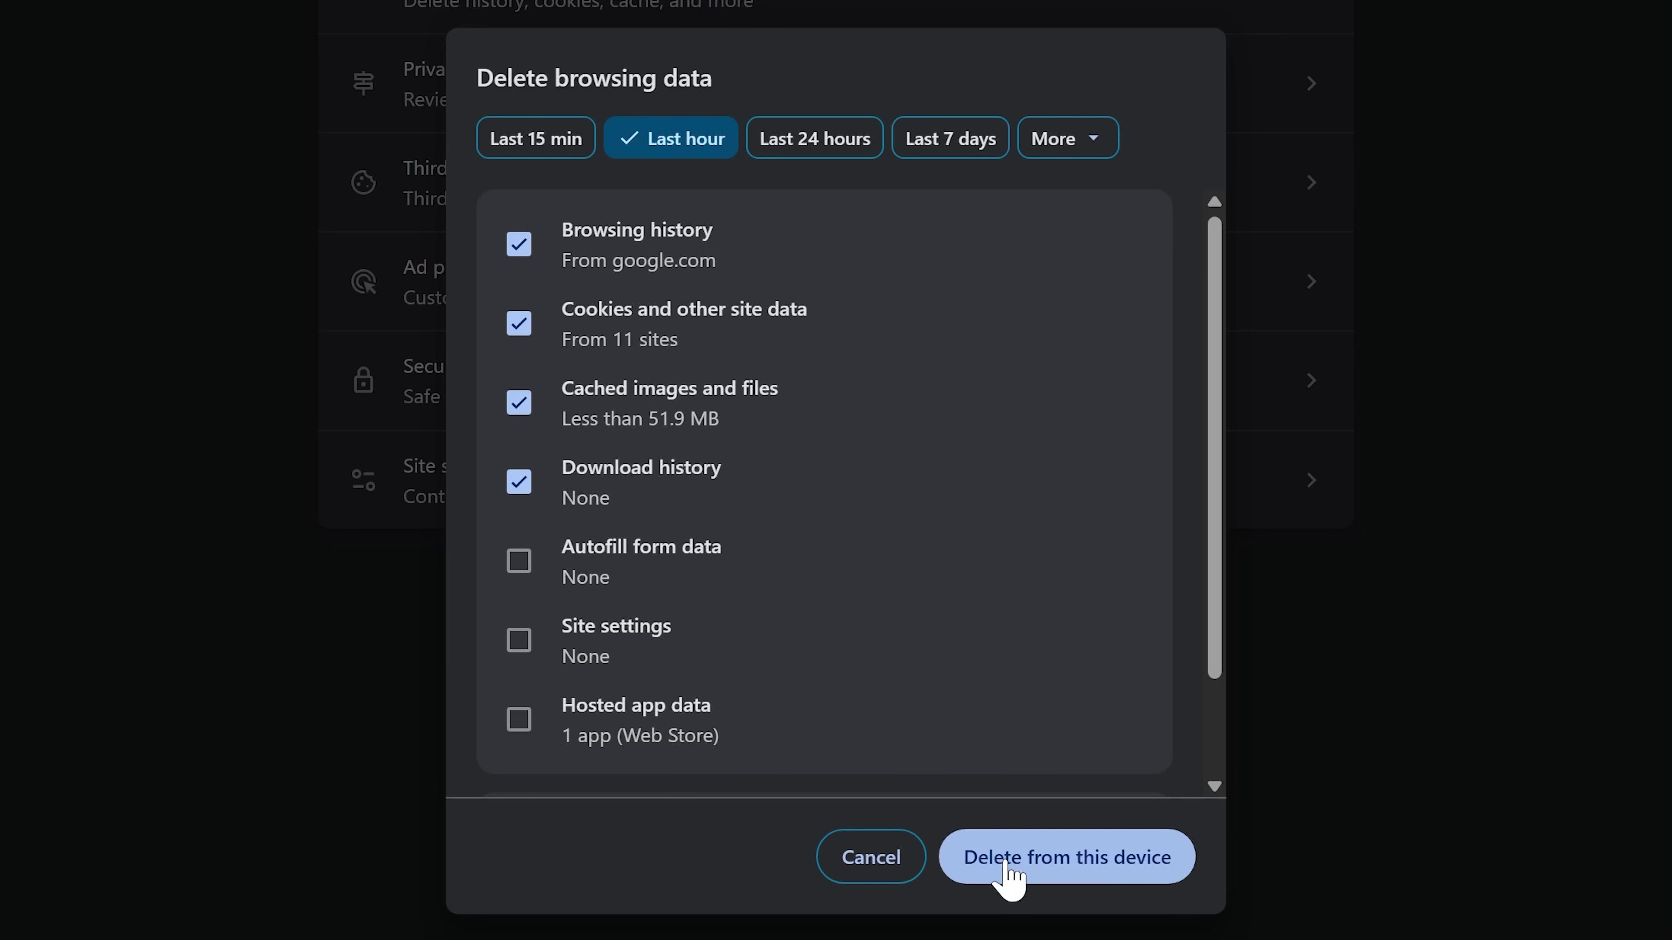
left_click(1024, 877)
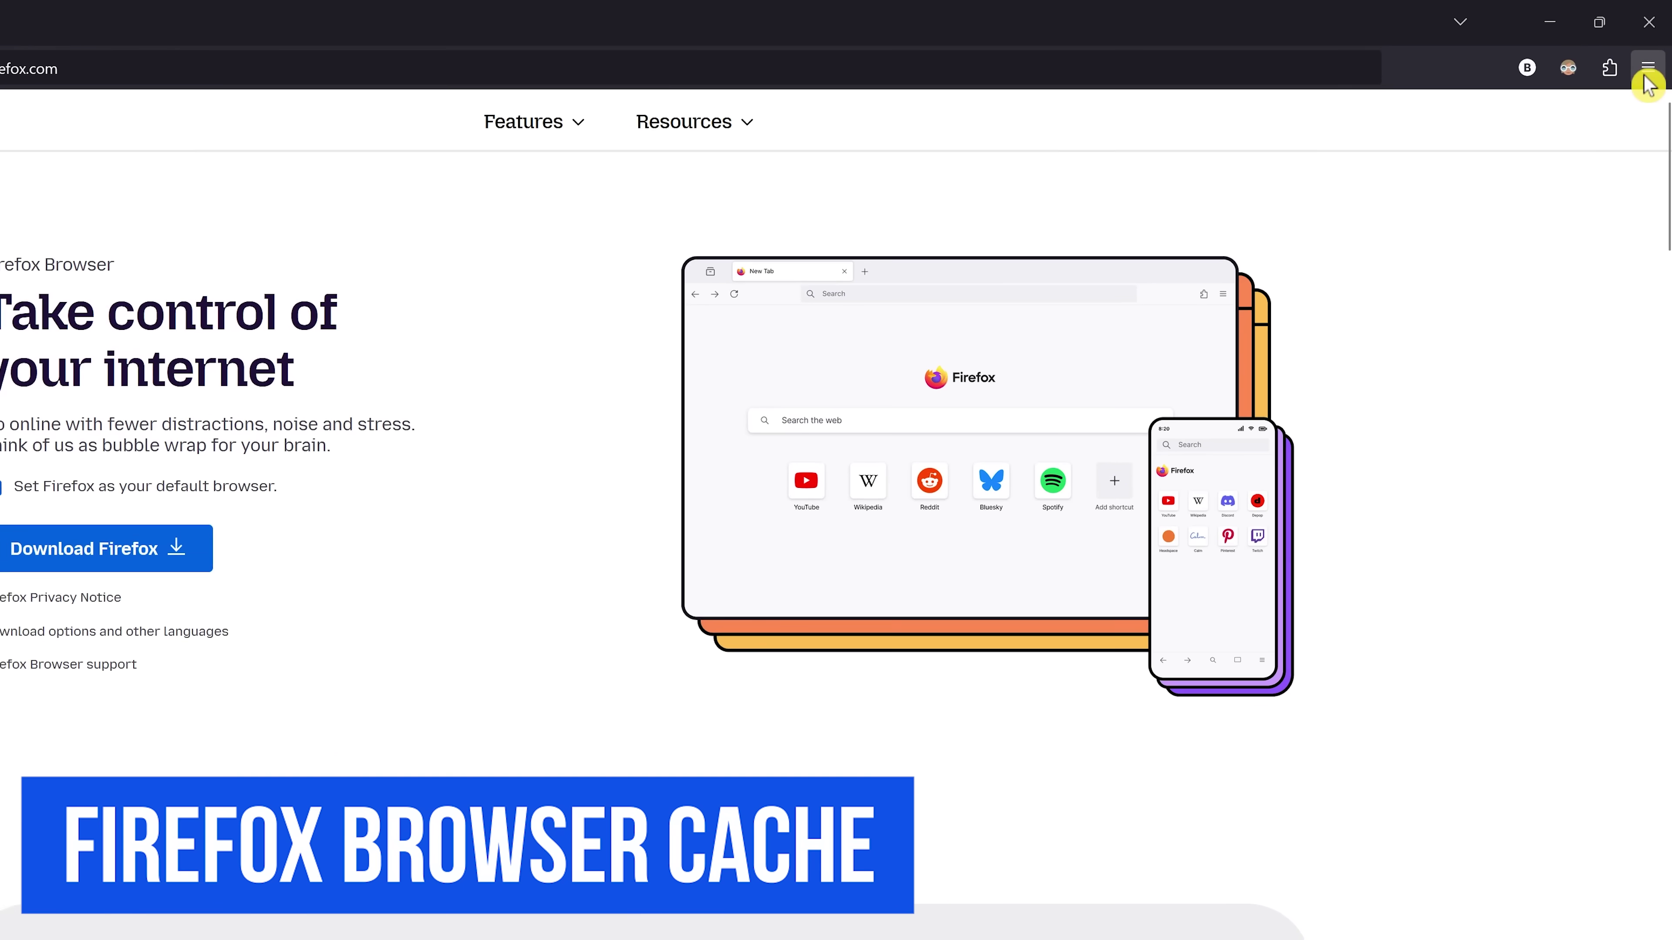
- Go to Firefox Settings > Privacy & Security, scroll to History, and open Clear browsing data and cookies
left_click(1647, 77)
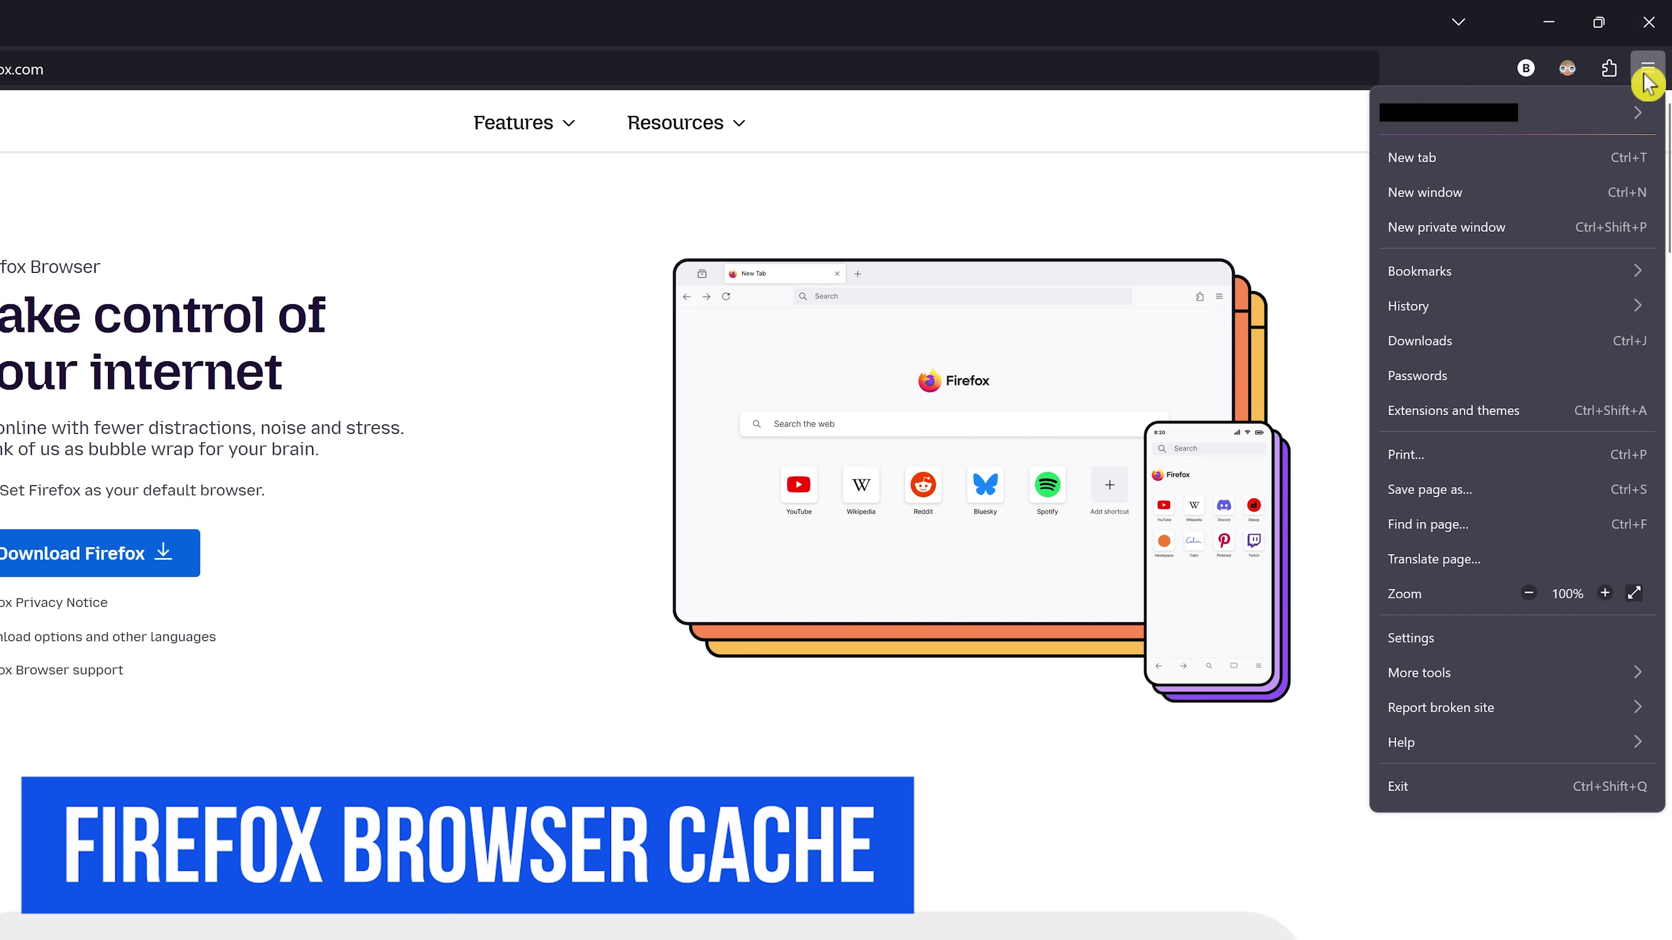
left_click(1477, 642)
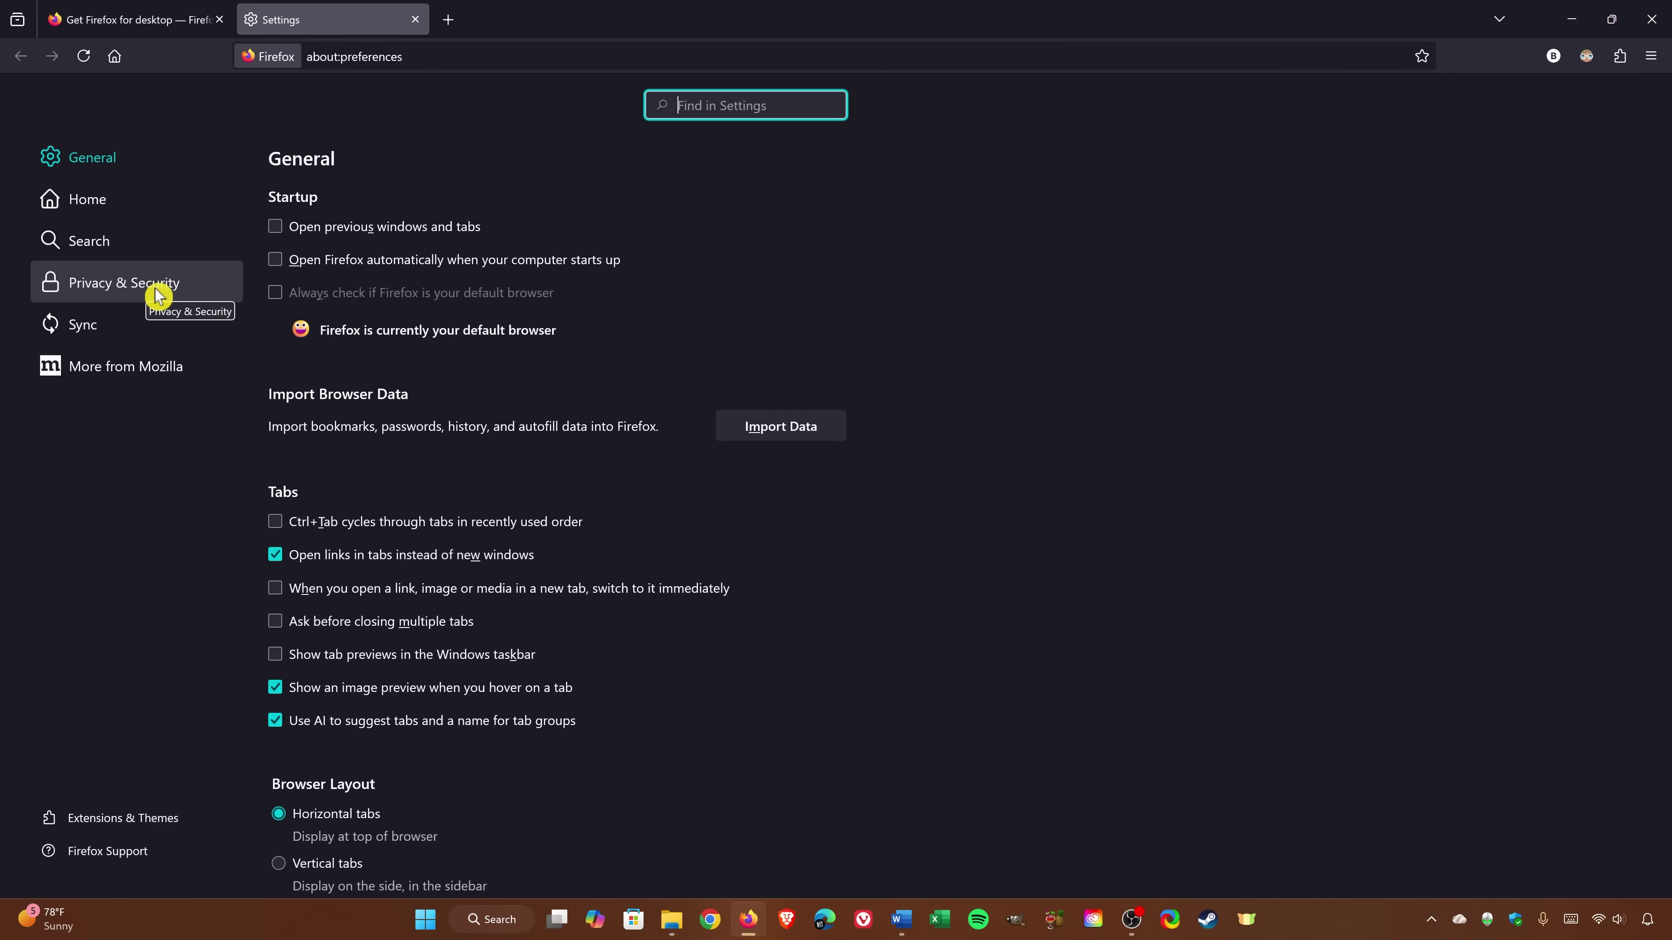
left_click(158, 295)
scroll(724, 413, "down", 5)
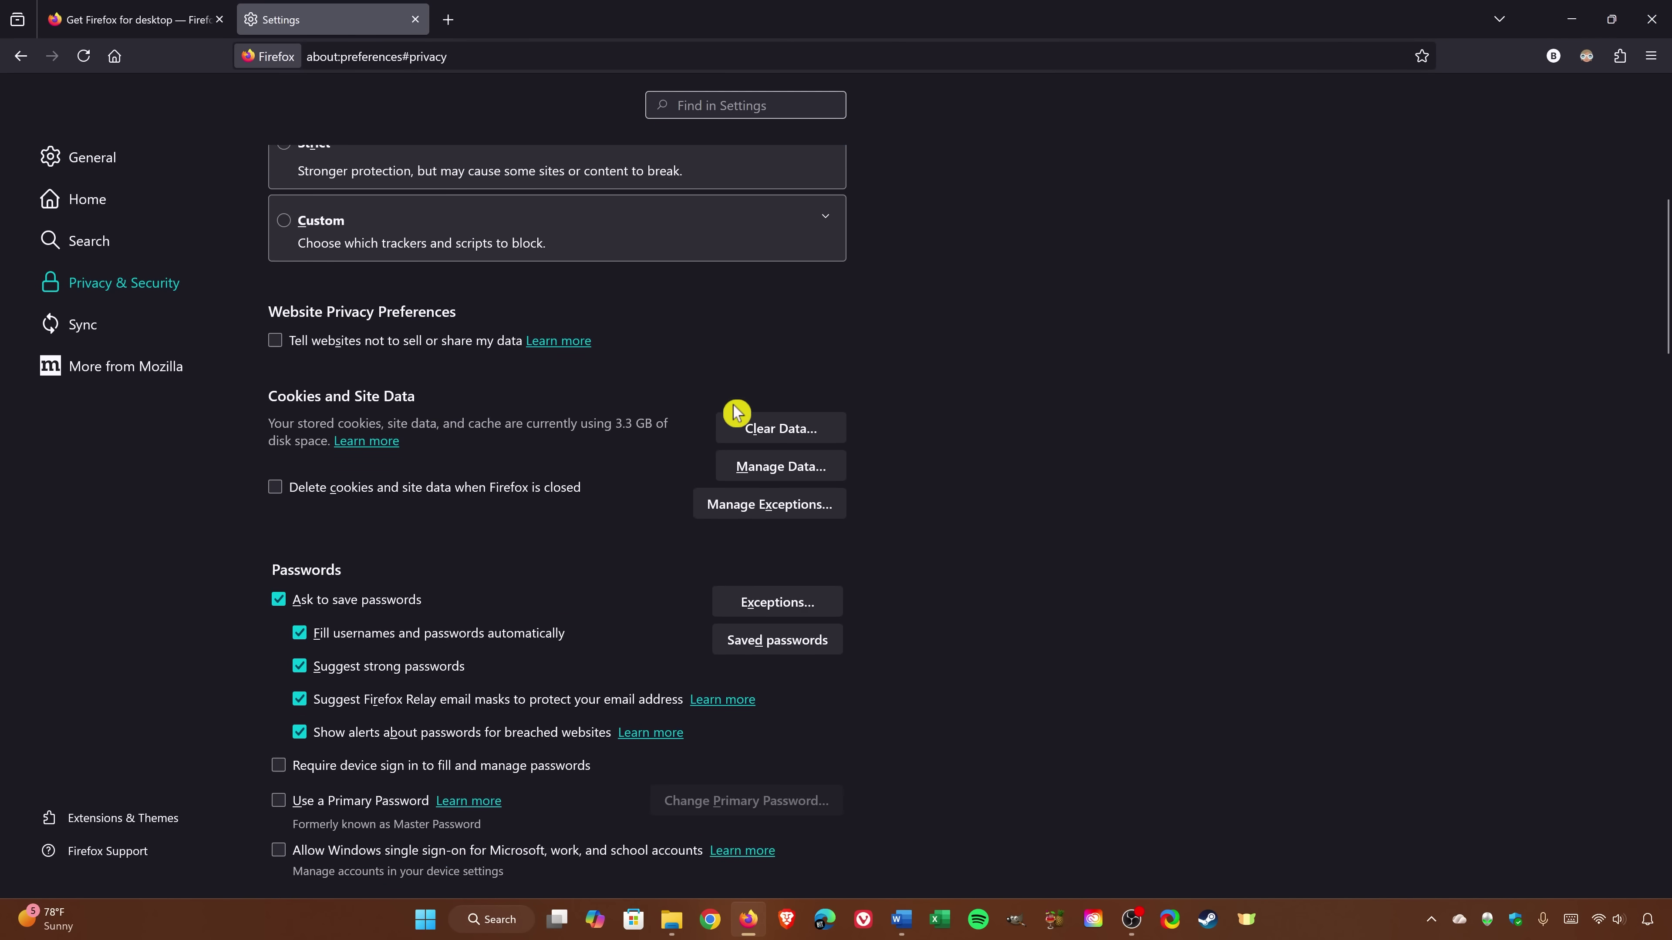
scroll(764, 395, "down", 12)
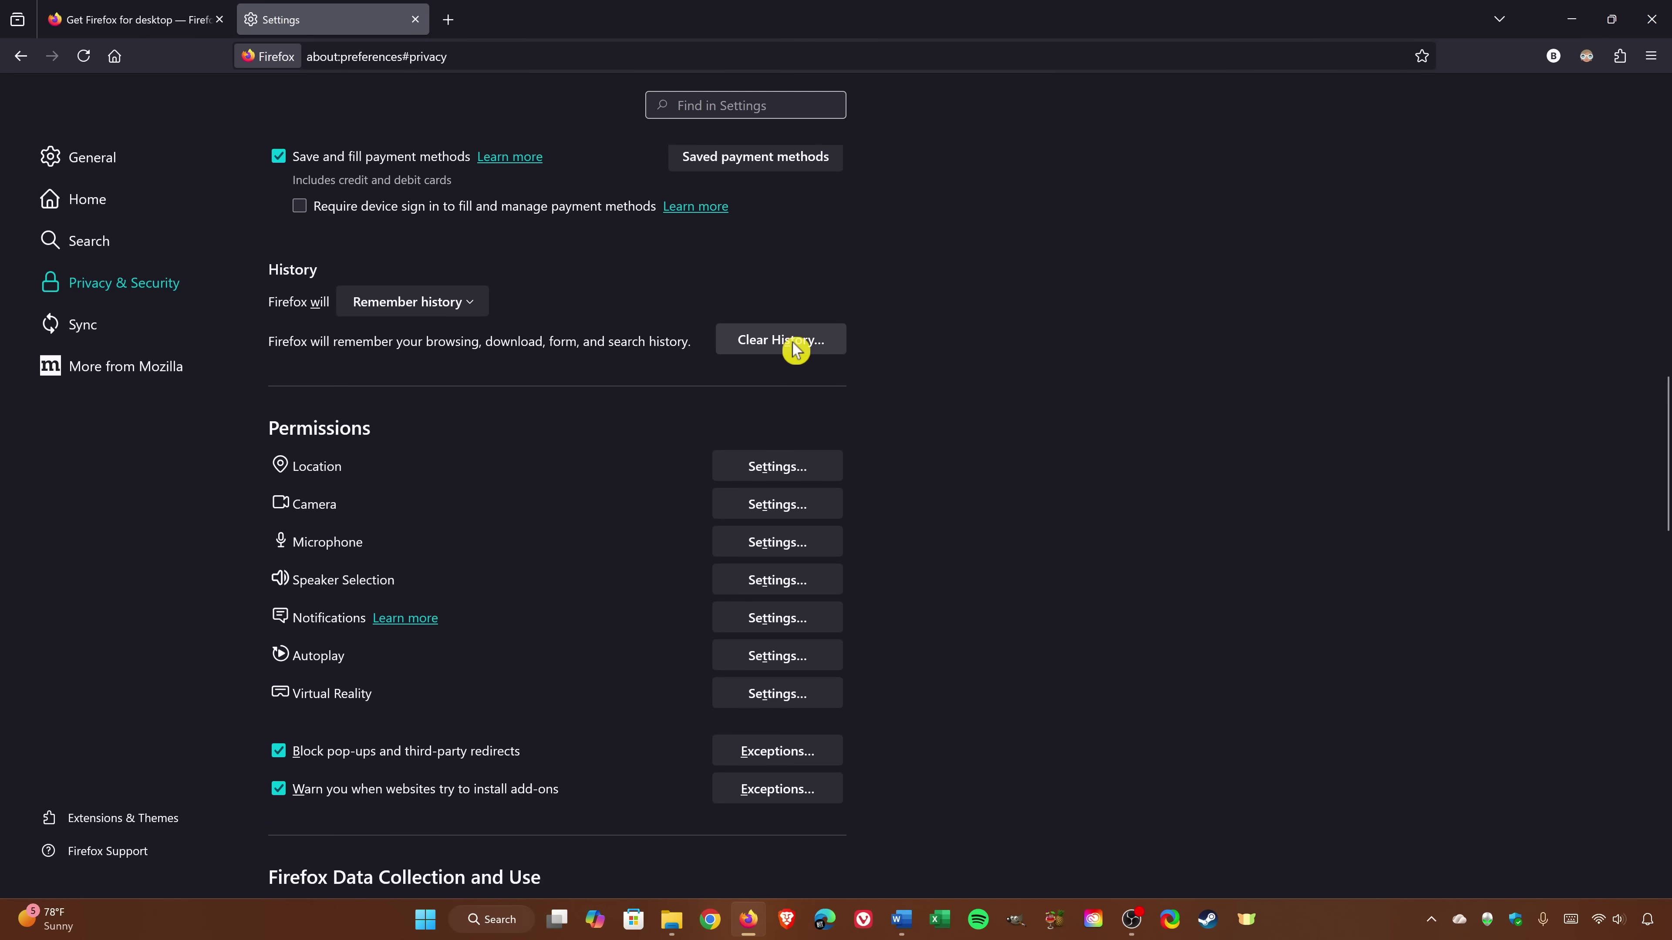
left_click(794, 347)
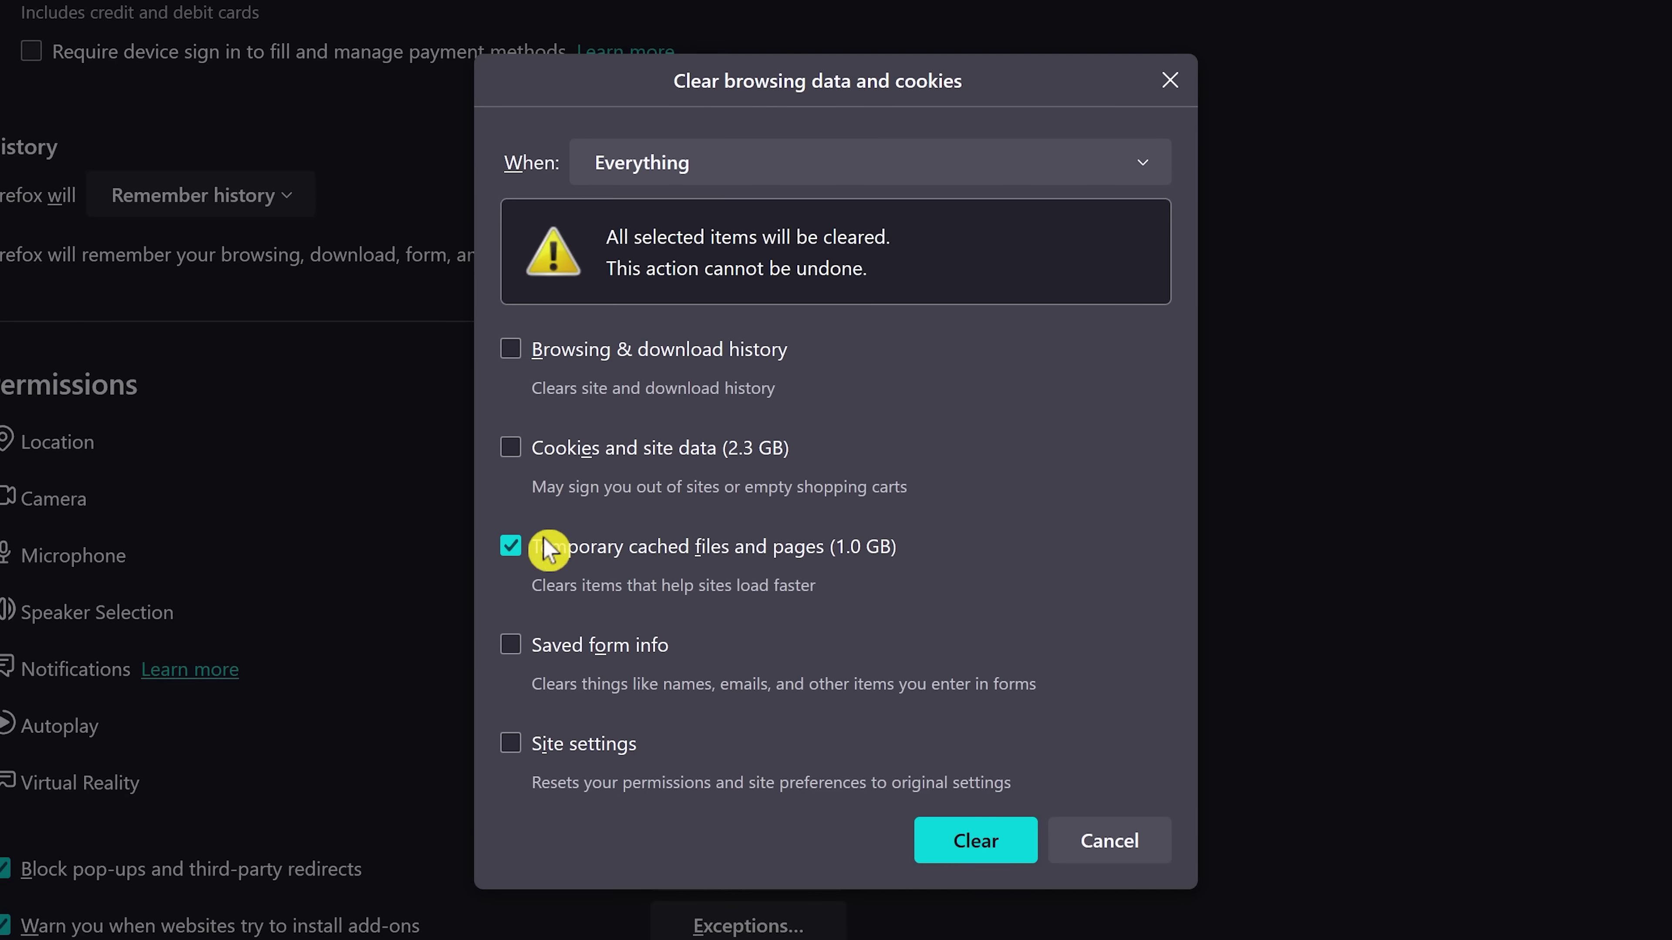
- Keep Temporary cached files and pages ticked, set the range to Last two hours, and clear
left_click(541, 557)
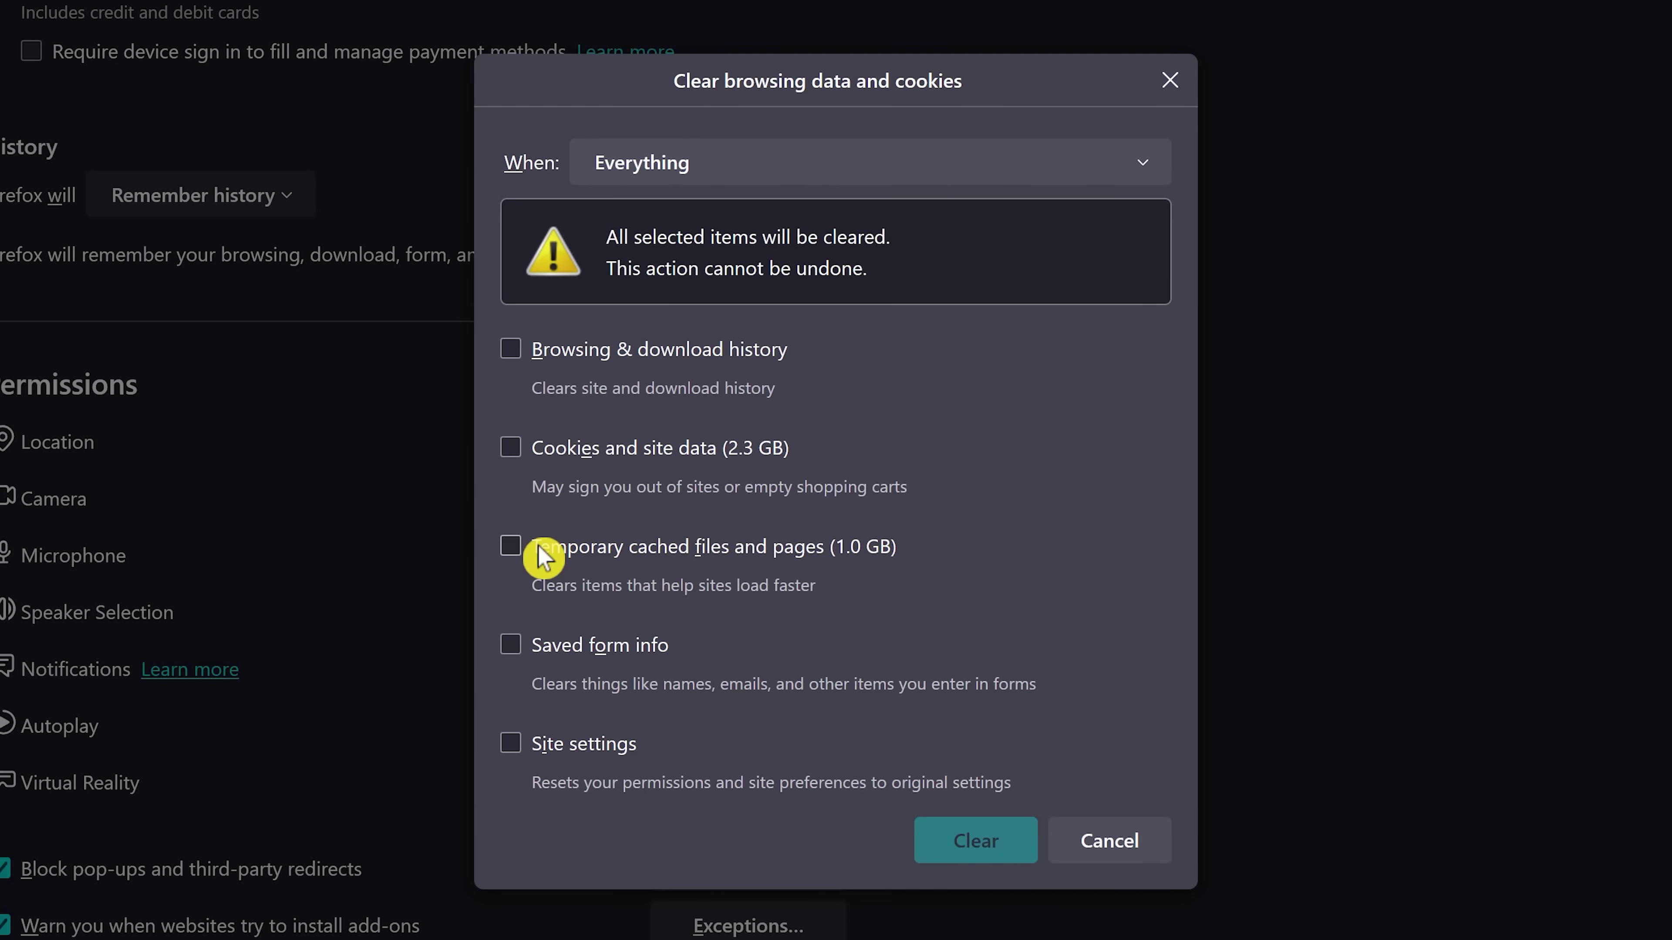
left_click(541, 557)
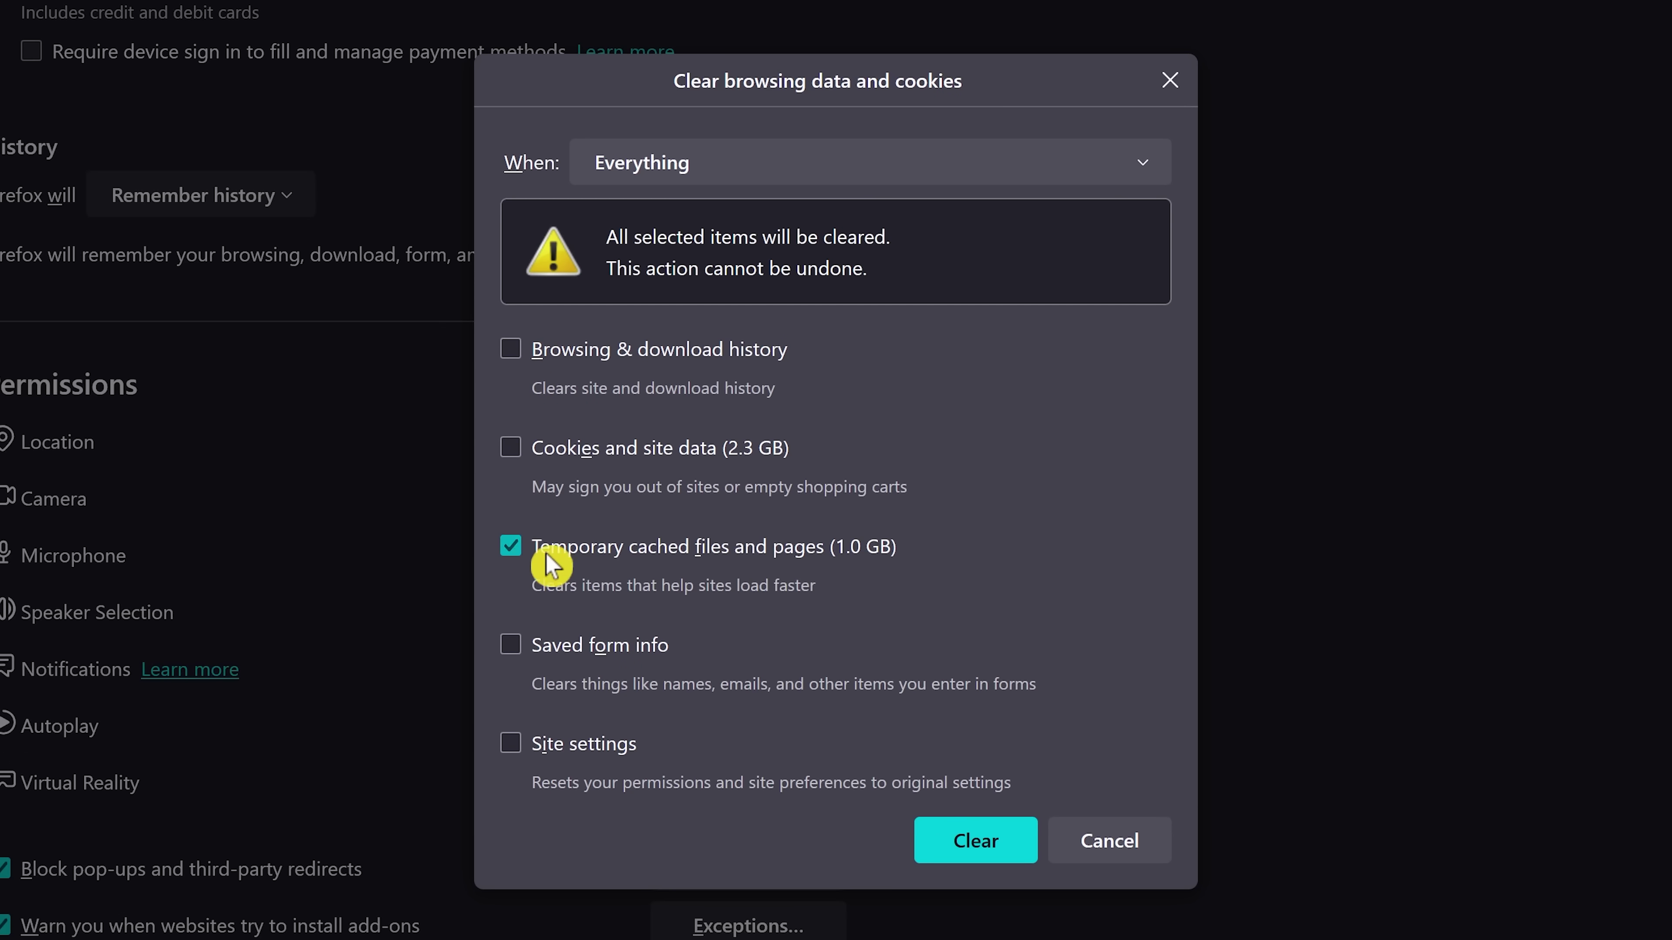
left_click(803, 184)
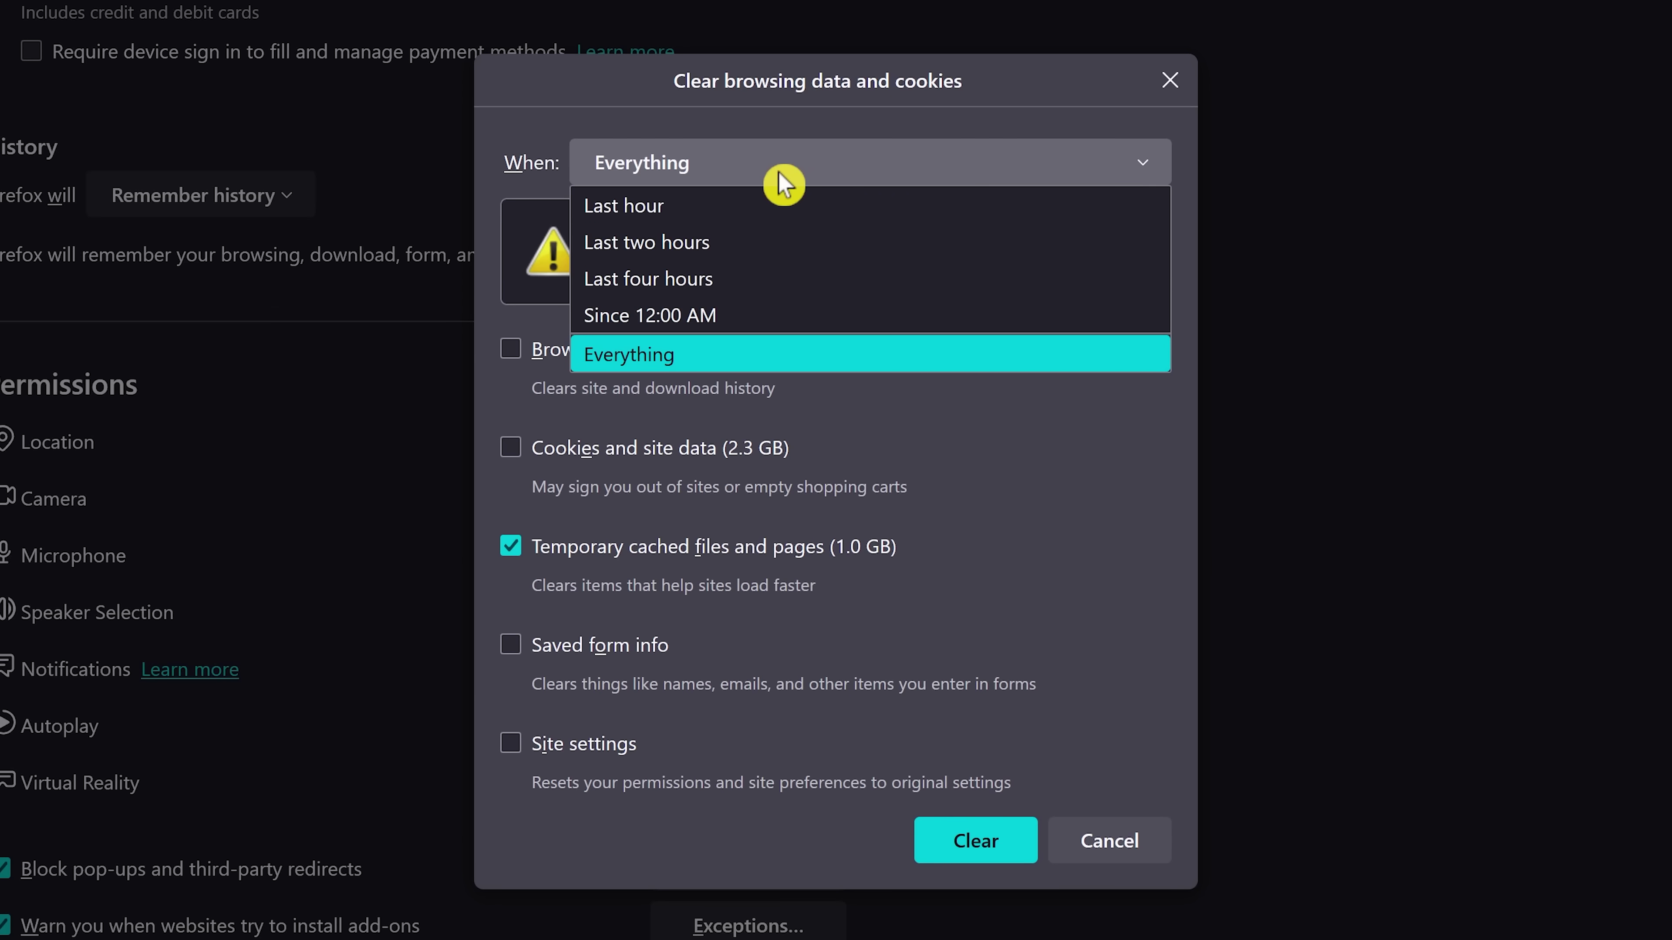
left_click(755, 245)
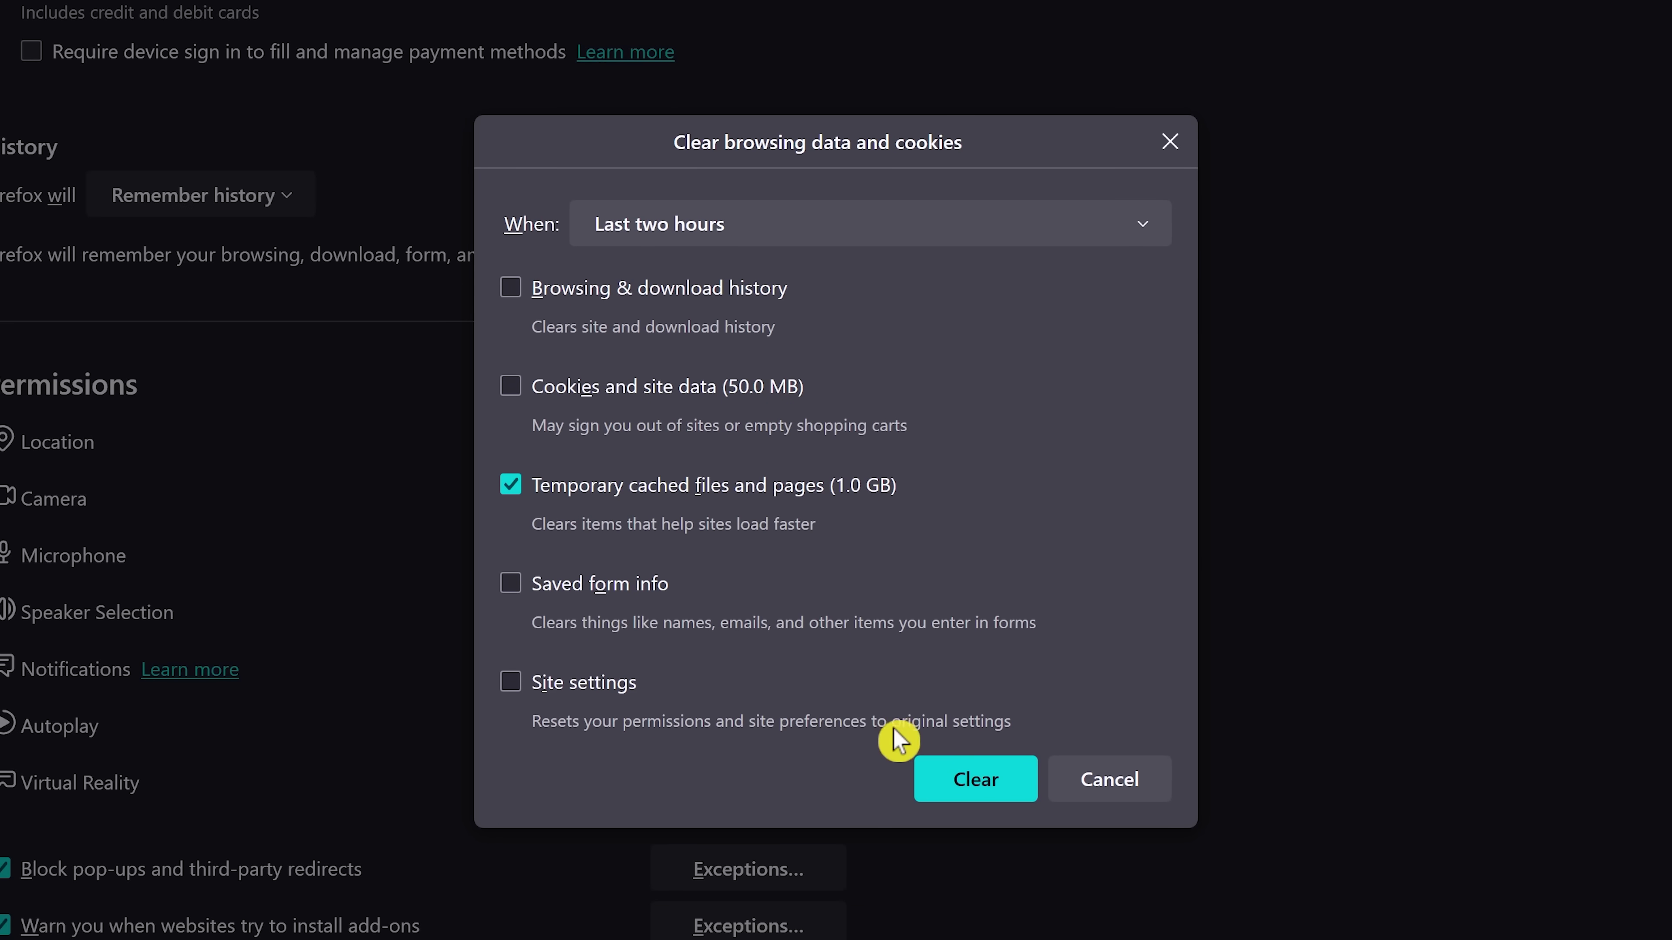
left_click(999, 792)
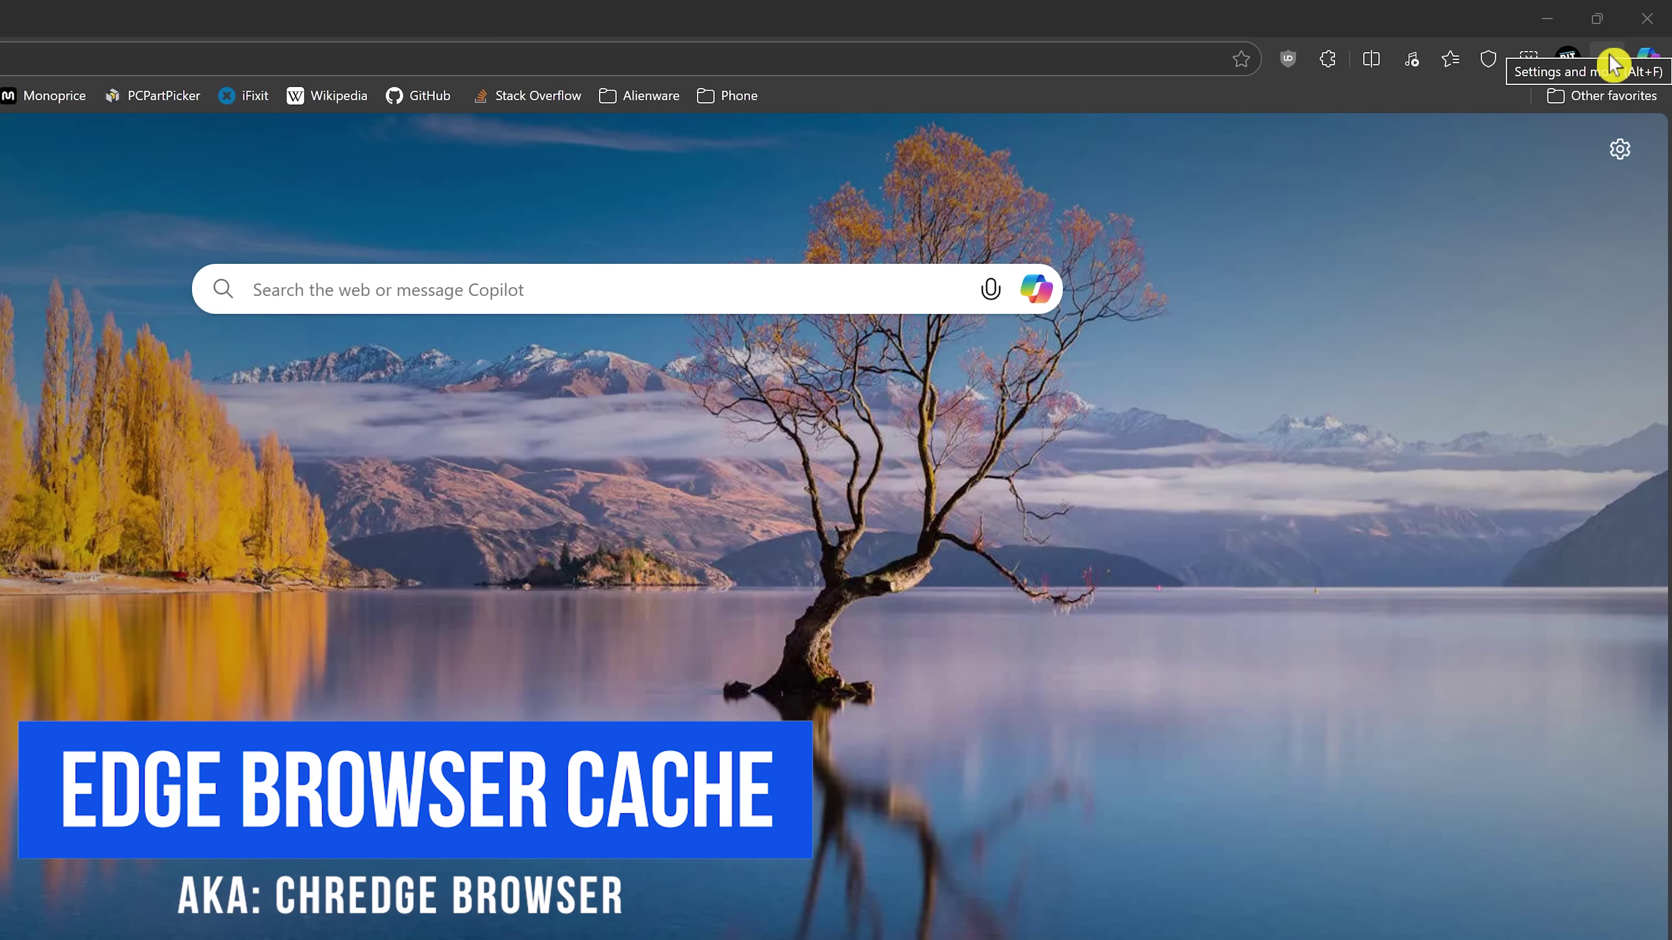
- Delete Edge browsing data for Last 24 hours, keeping cached images and files included
left_click(1610, 64)
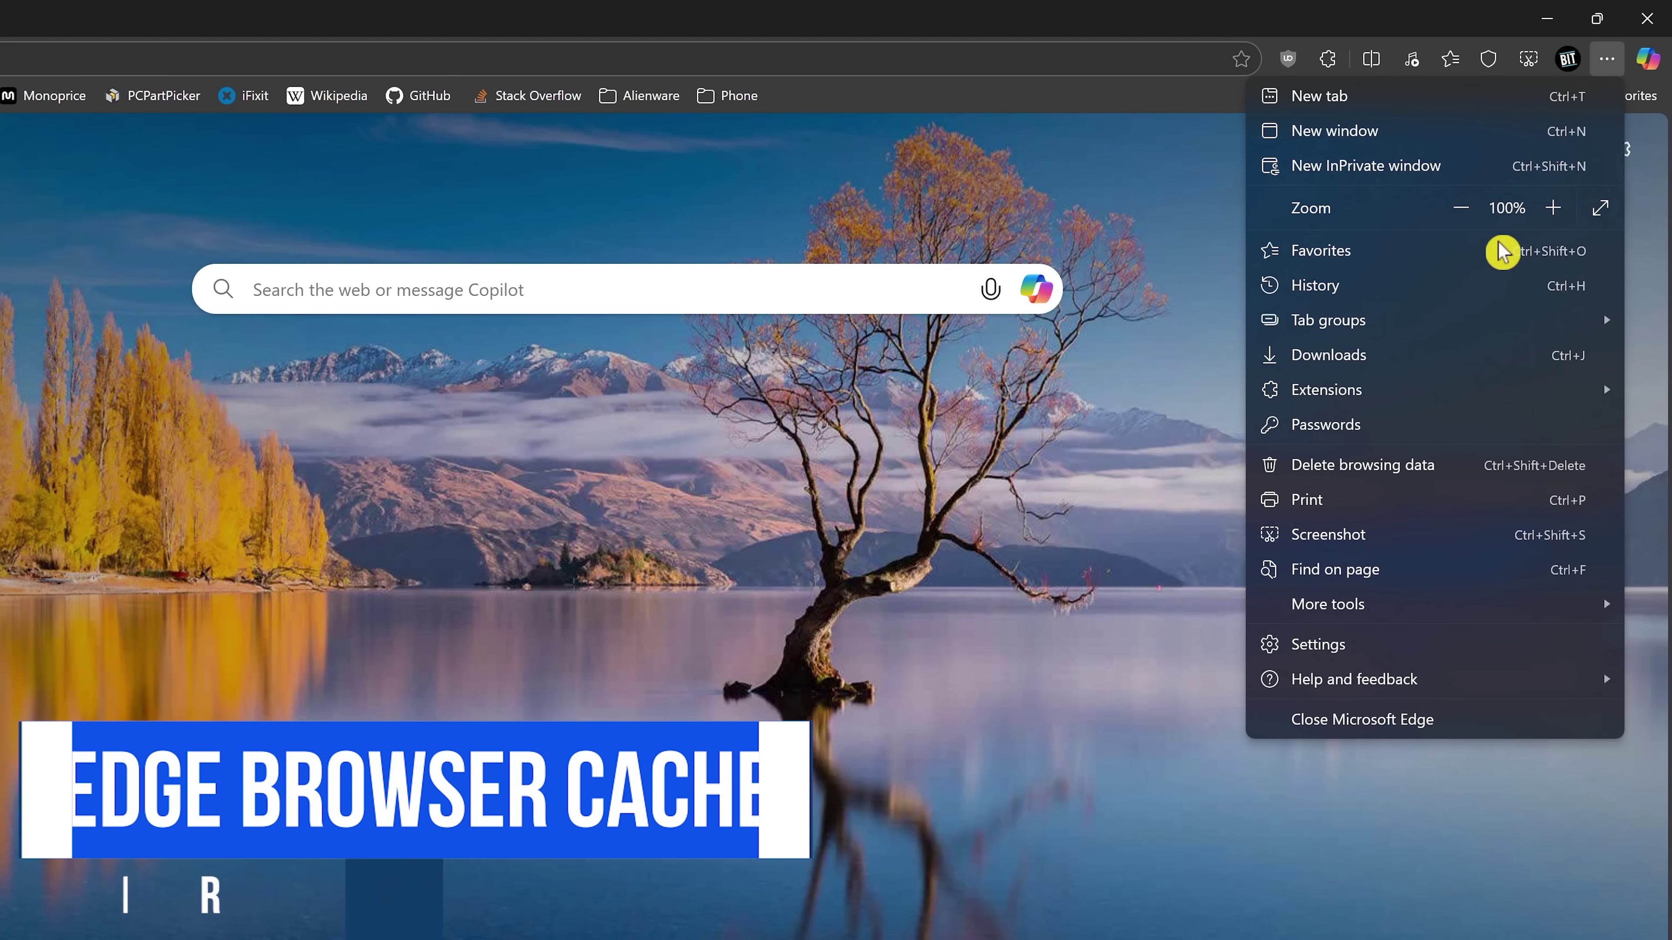
left_click(1385, 474)
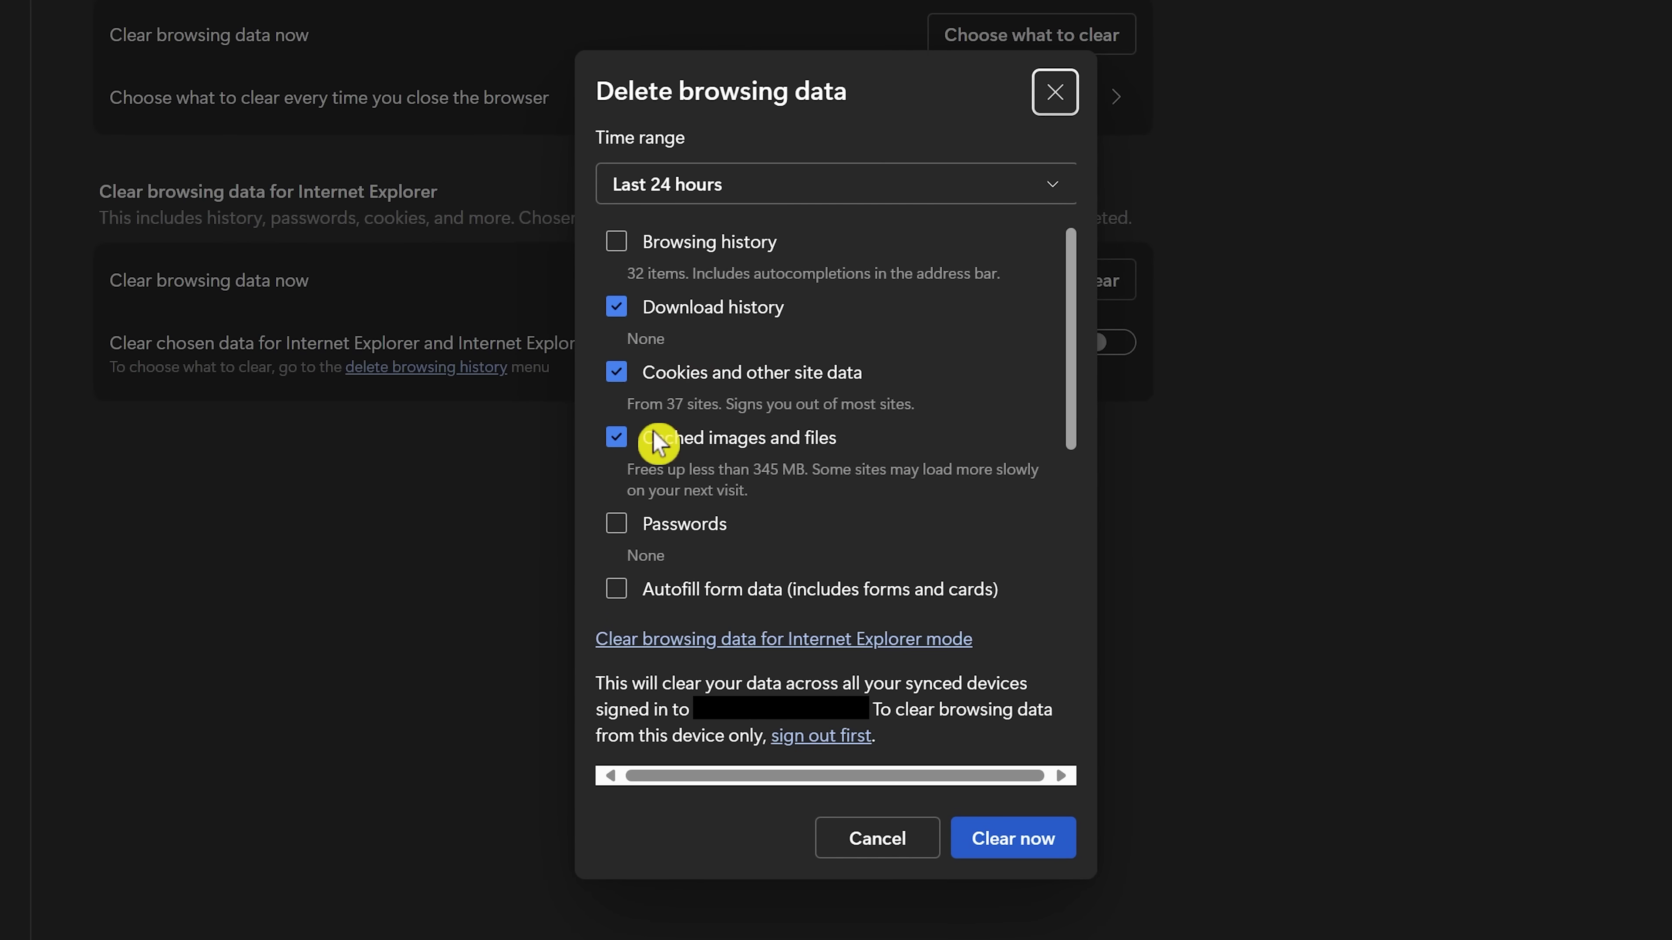
left_click(617, 438)
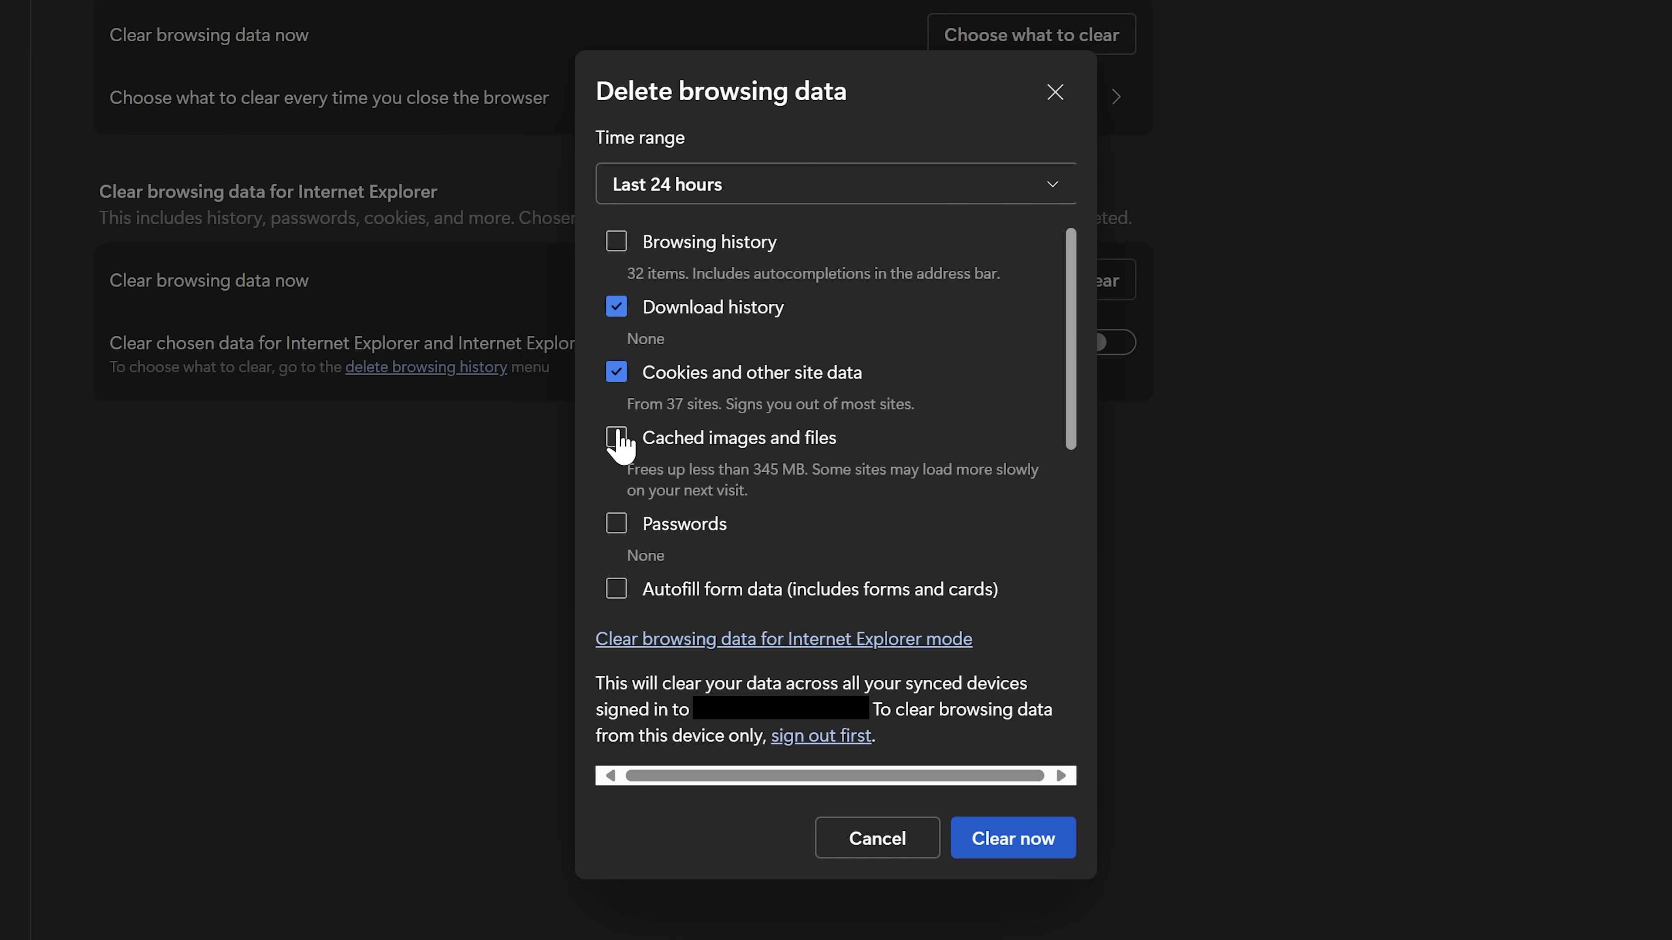
left_click(617, 438)
left_click(744, 186)
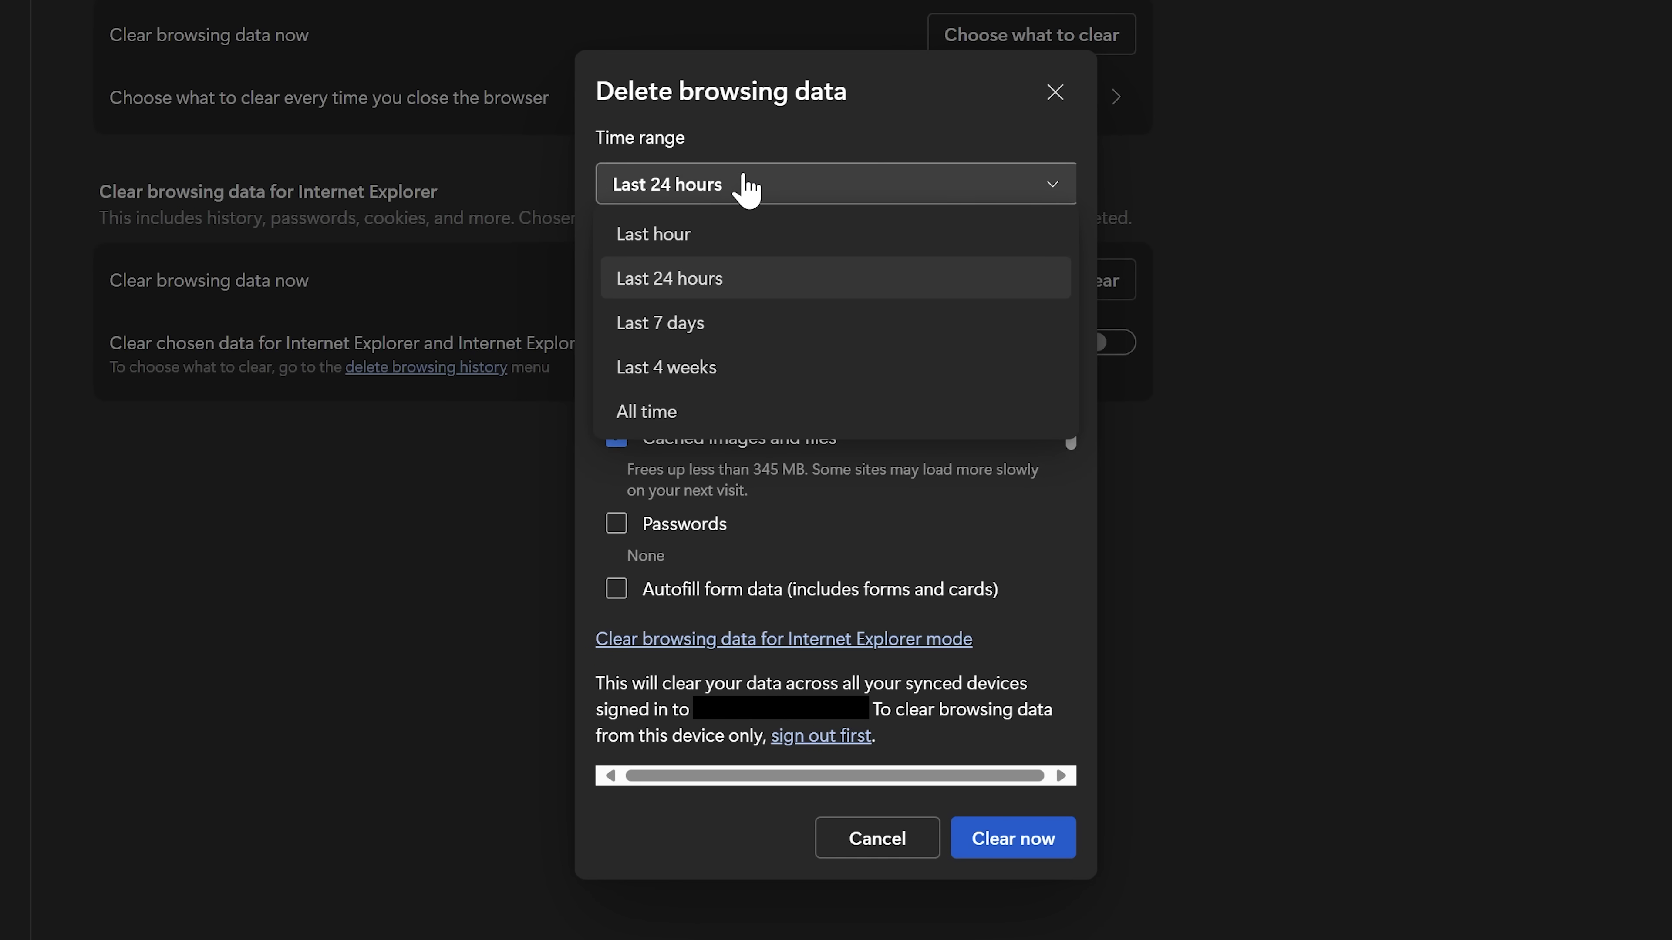
left_click(769, 290)
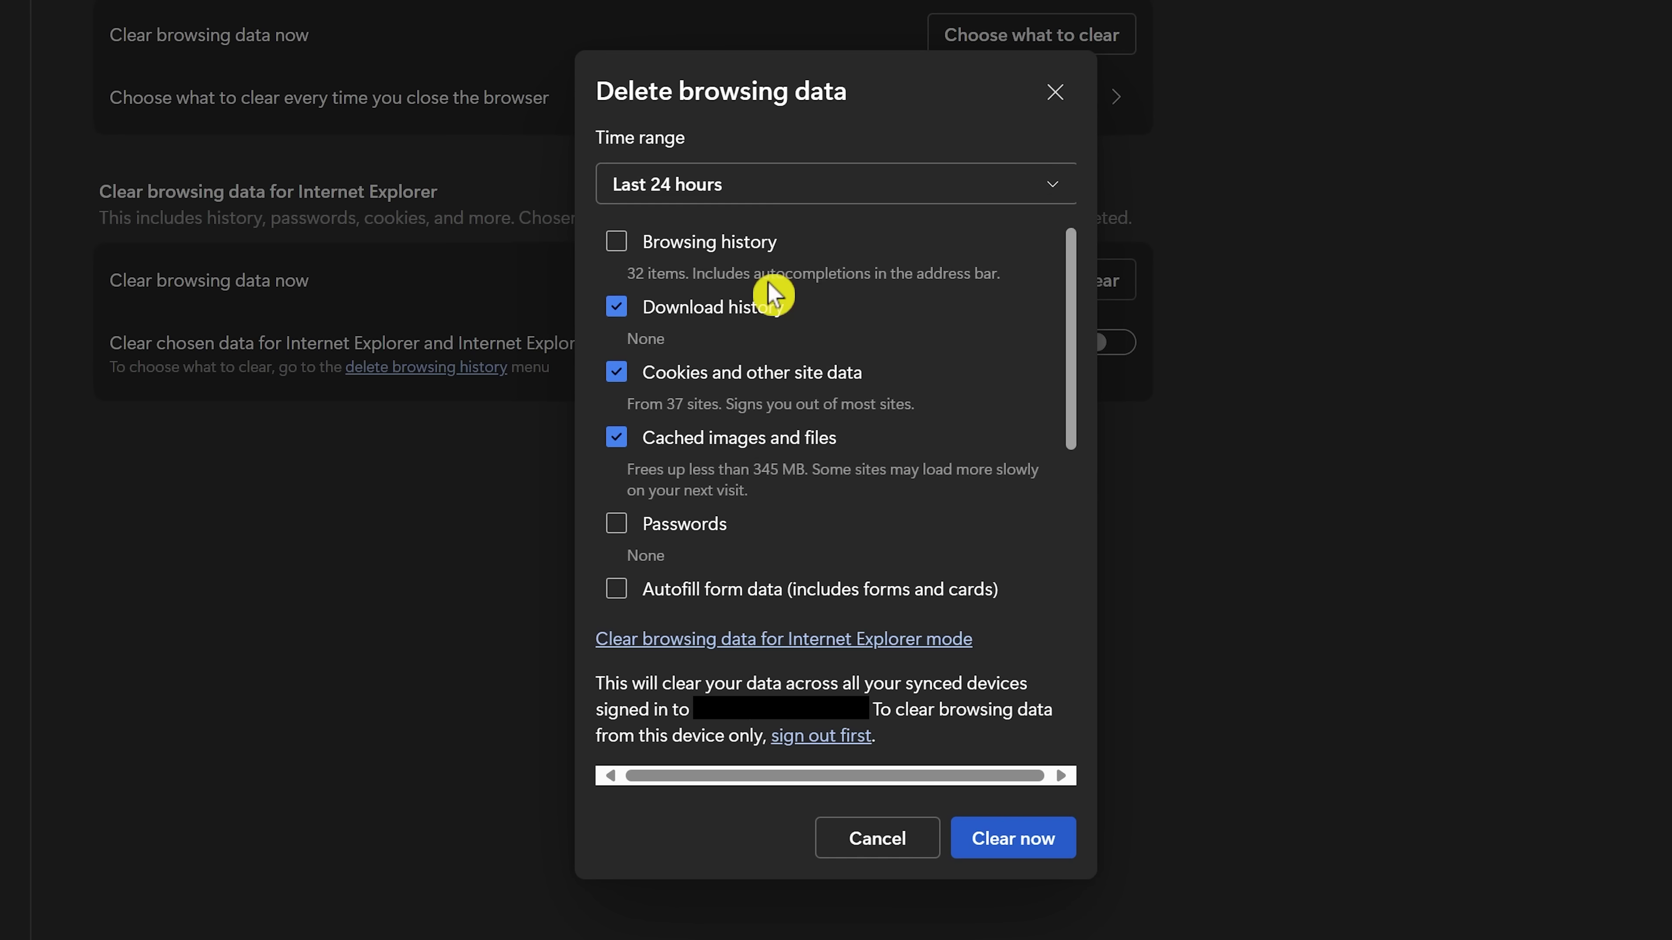
left_click(1027, 848)
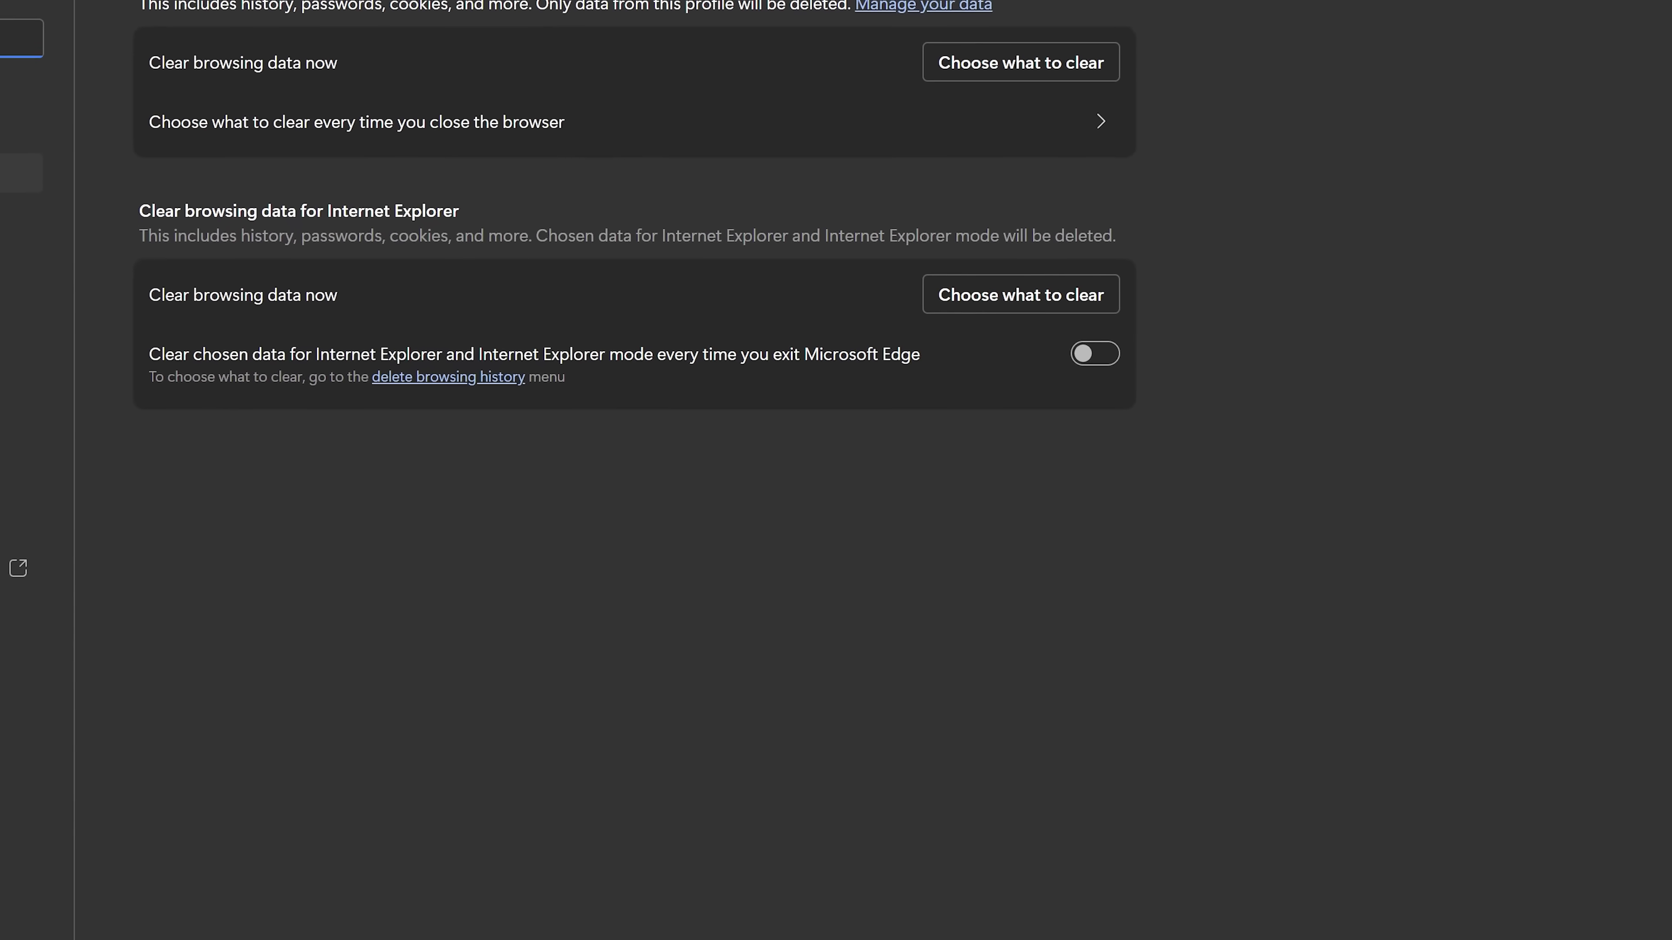